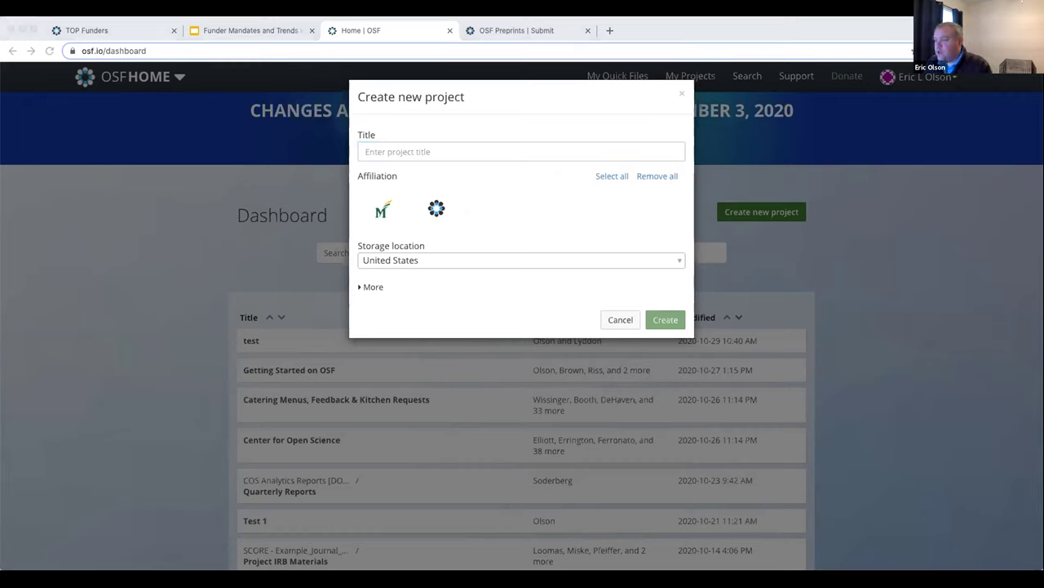
Create the project 'Funder Mandates and Trends in Open Science' with the pasted description and United States storage
left_click(401, 151)
type("Funder Mandates and Trends in Open Science")
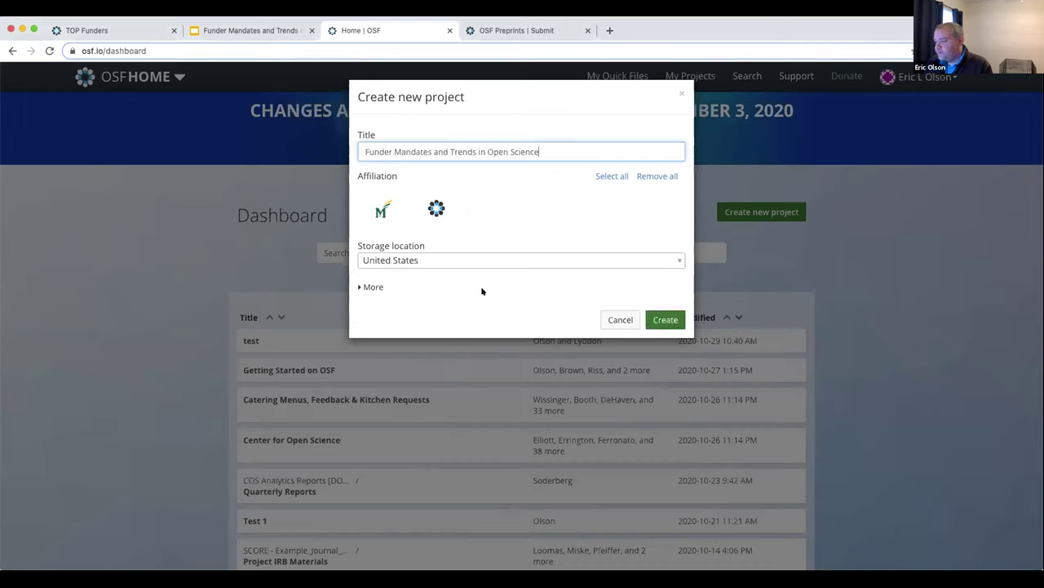
left_click(369, 286)
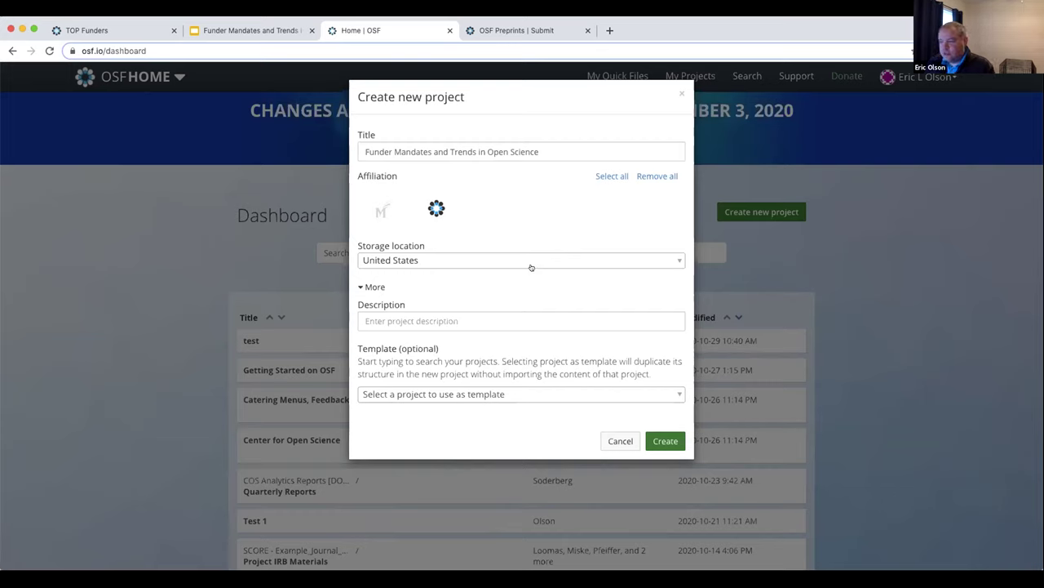
left_click(543, 258)
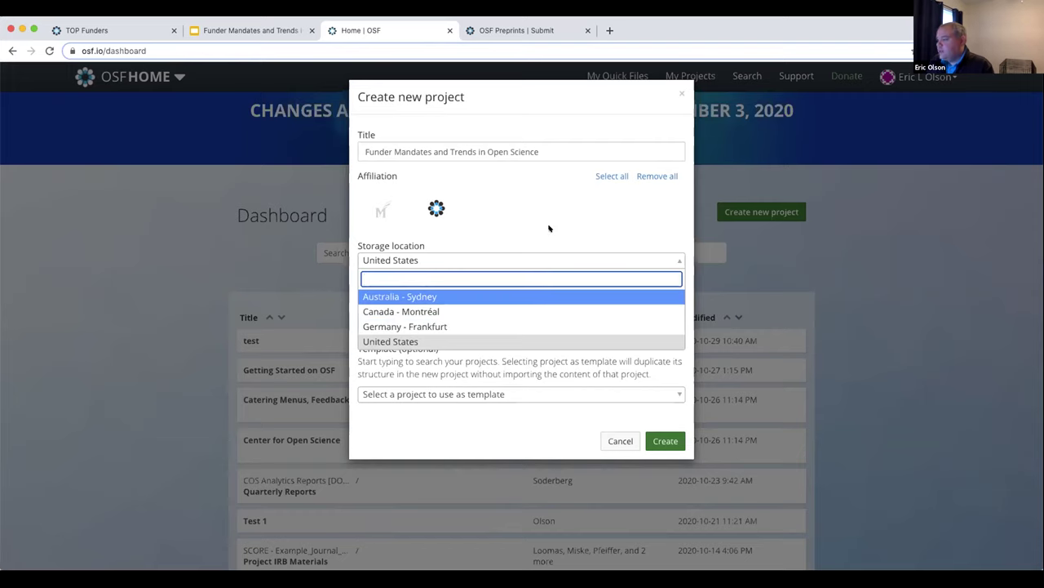
left_click(514, 262)
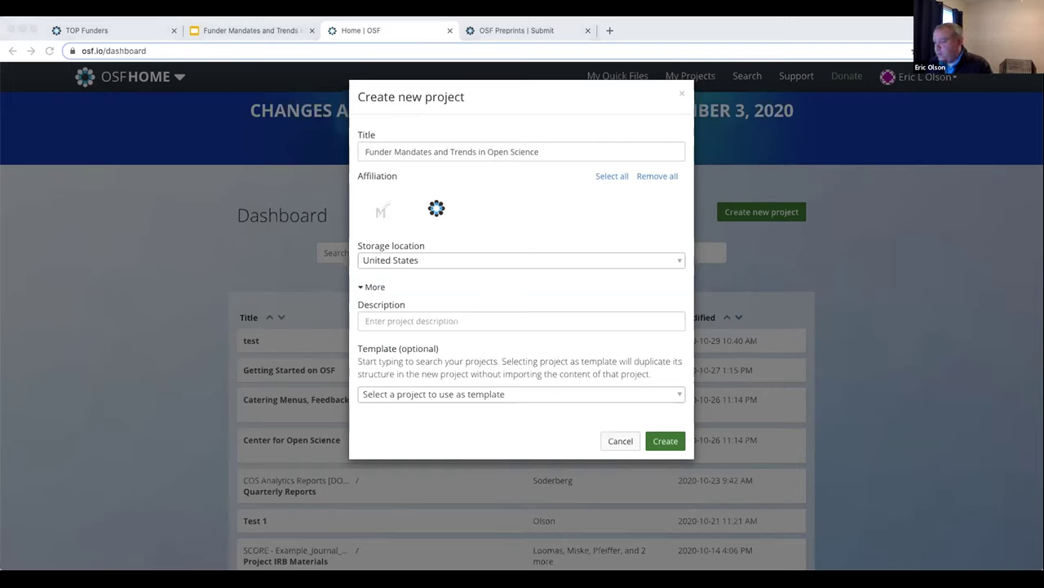
left_click(466, 319)
left_click(466, 319)
key("super+v")
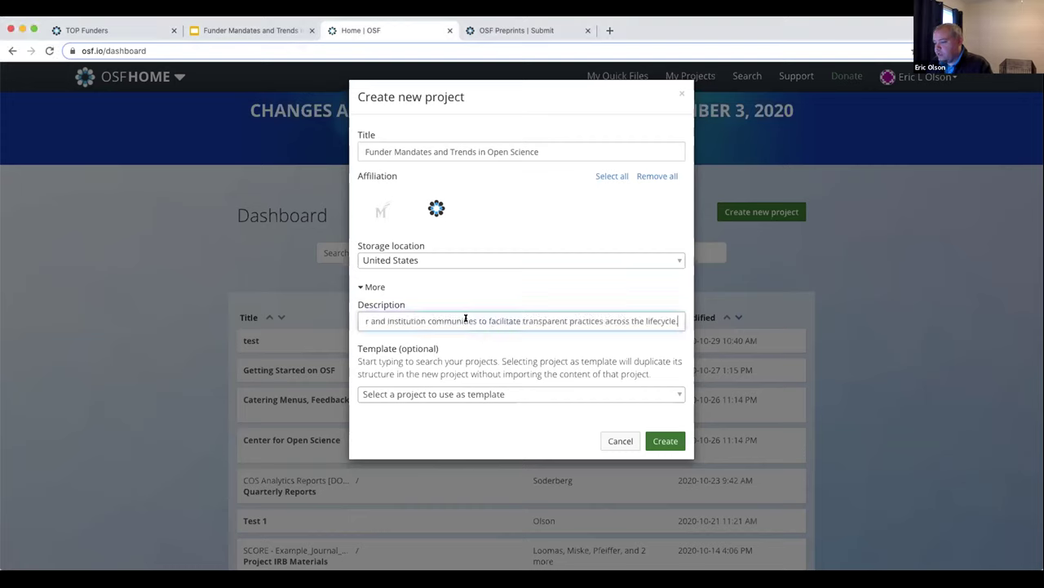
left_click(661, 441)
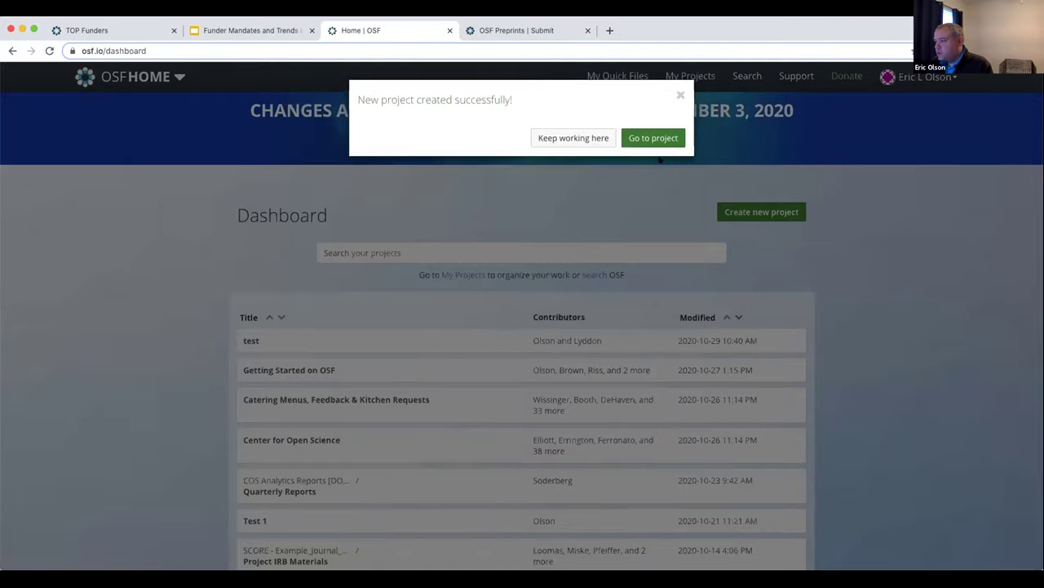
Go to the new project and show its Contributors page, listing only the owner
left_click(653, 139)
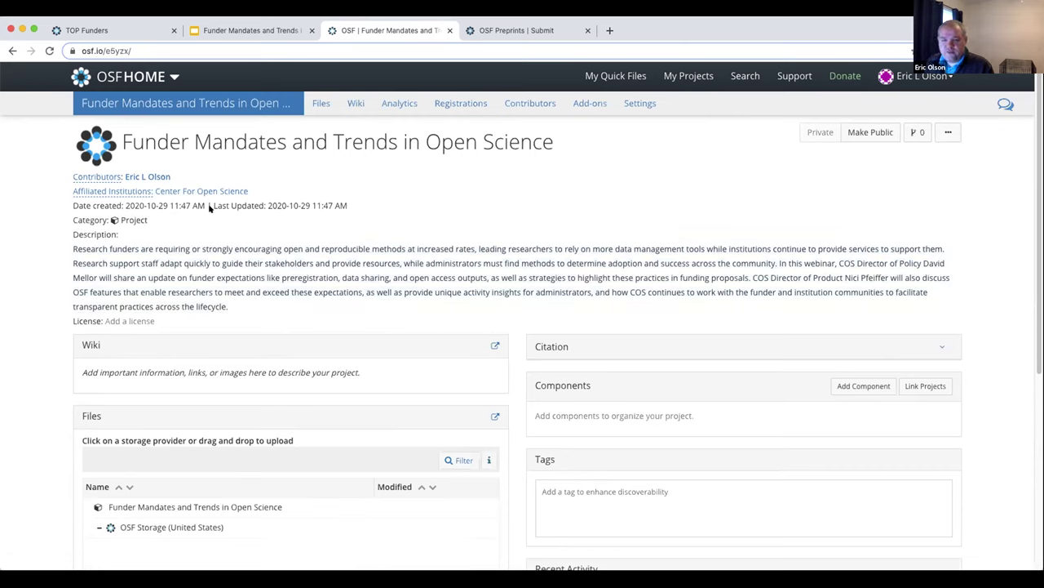
left_click(101, 177)
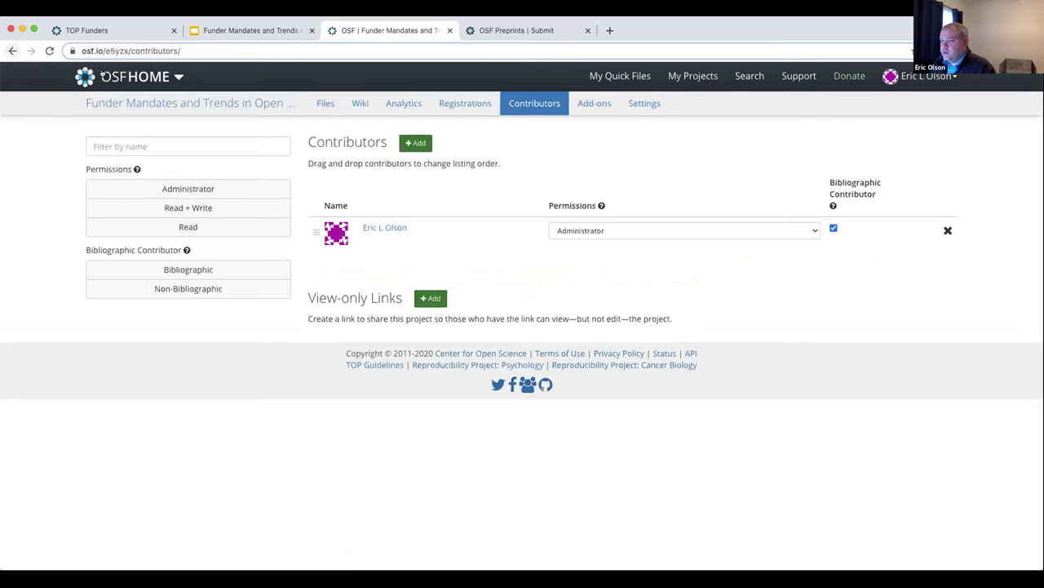
left_click(209, 103)
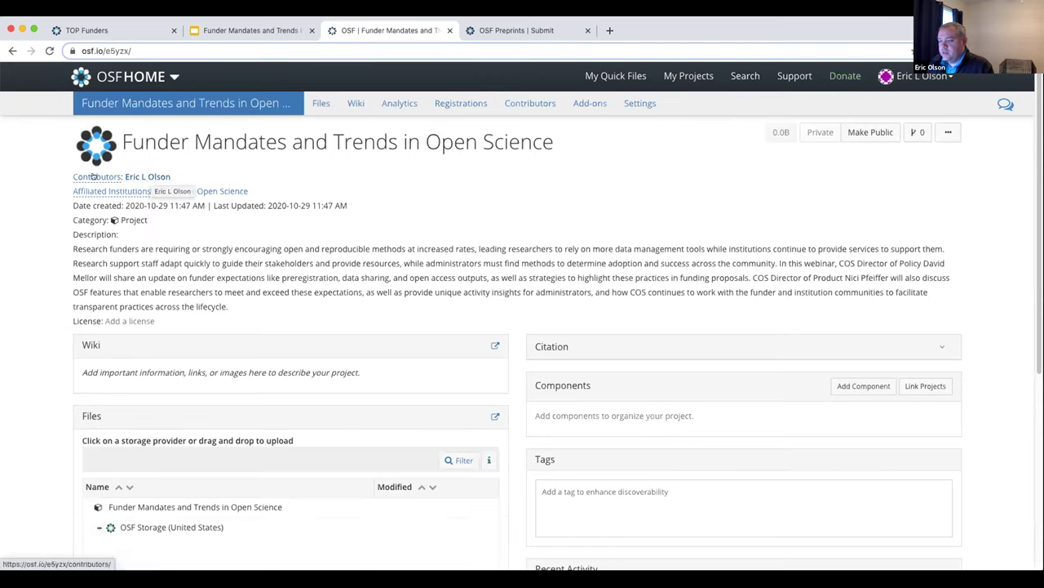
key("super+bracketleft")
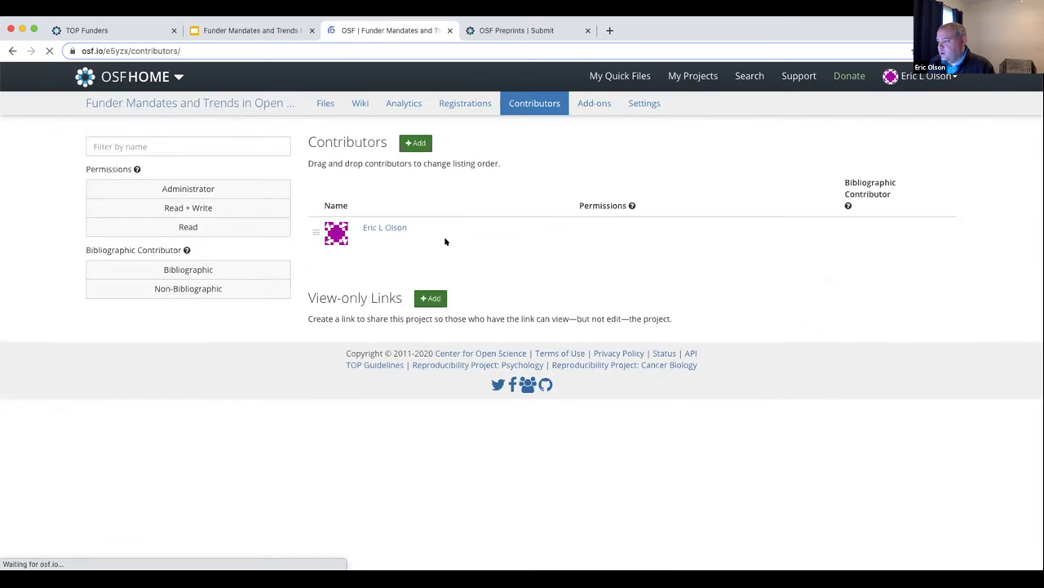
Search for the first colleague and add them as a contributor with Administrator permission
left_click(413, 143)
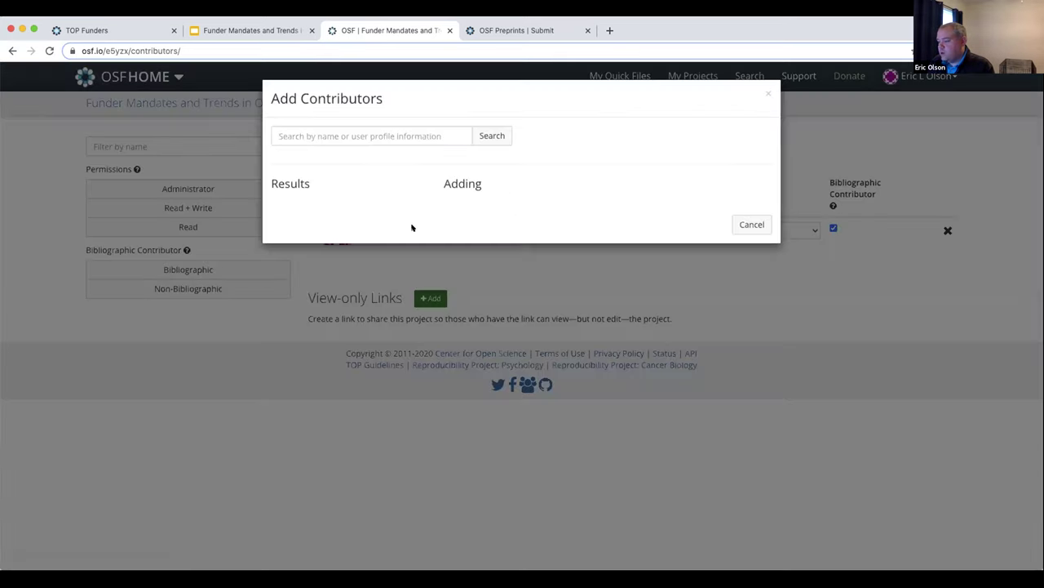
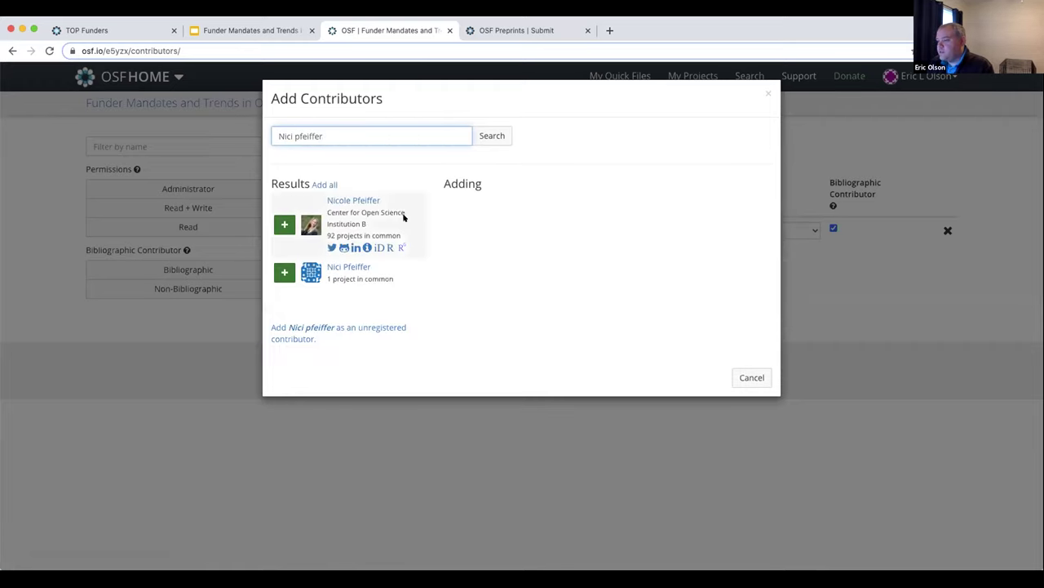
left_click(284, 224)
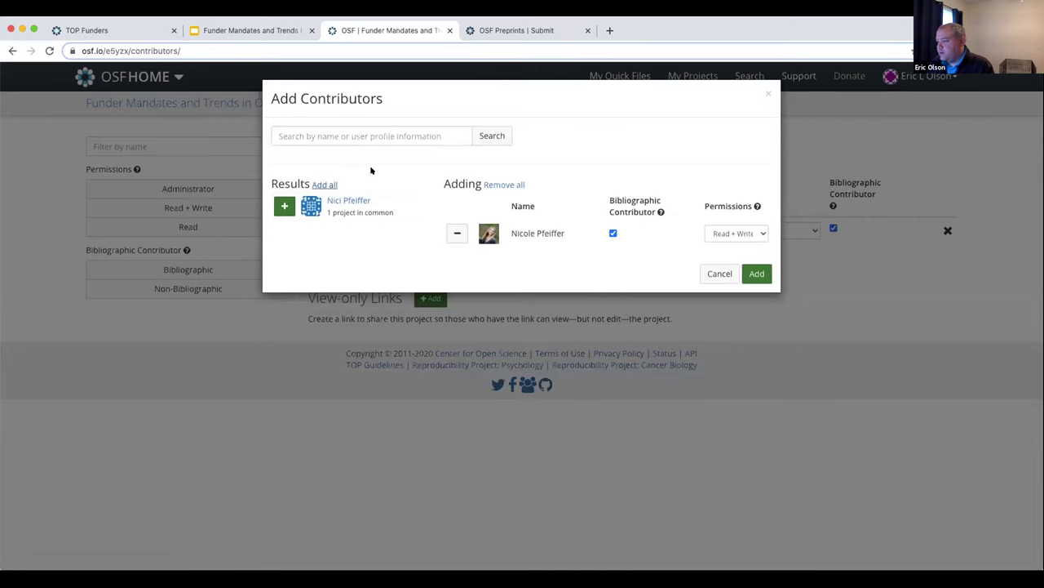
left_click(416, 138)
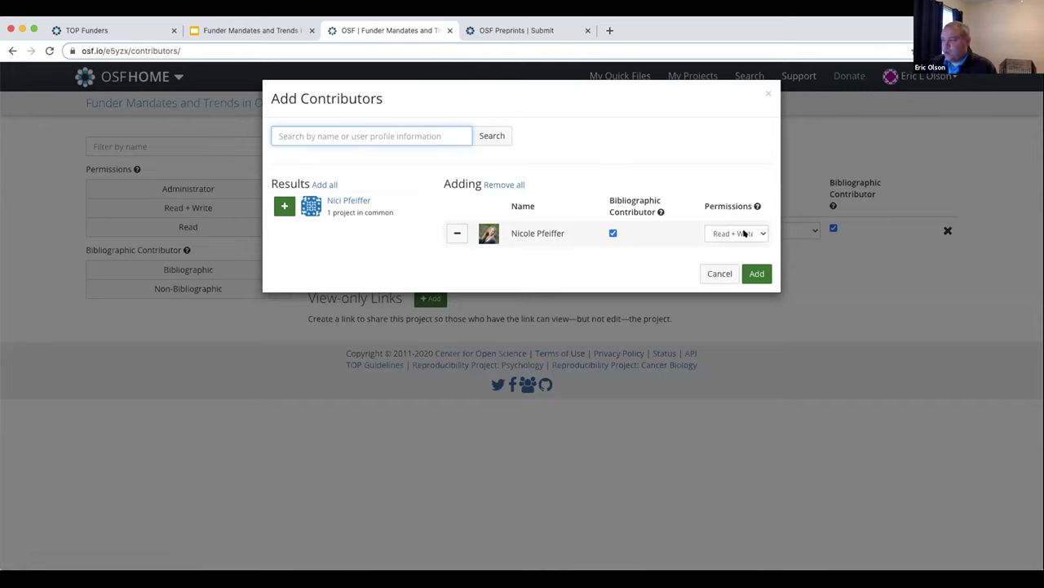
left_click(736, 235)
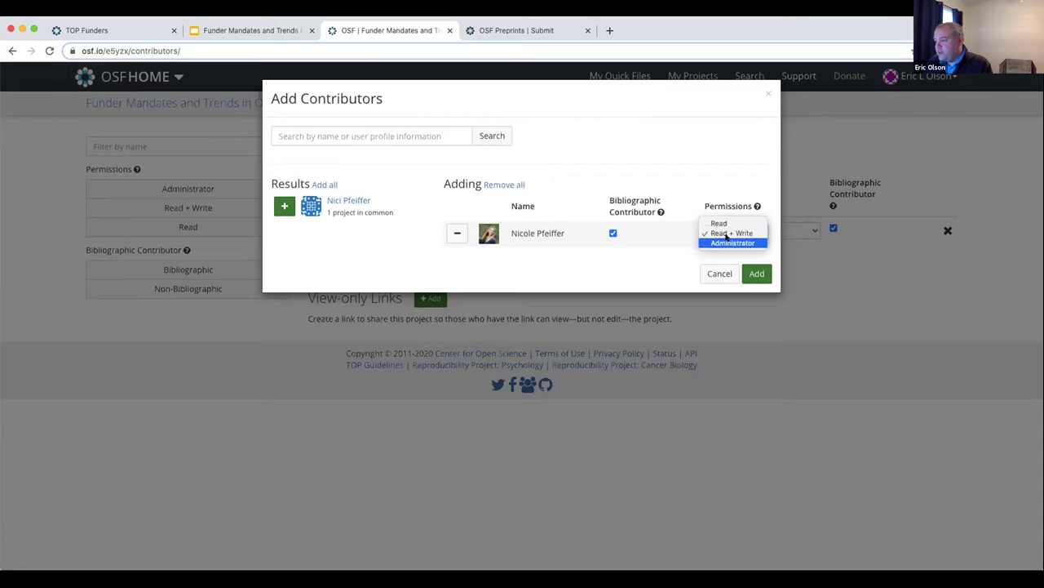
left_click(727, 238)
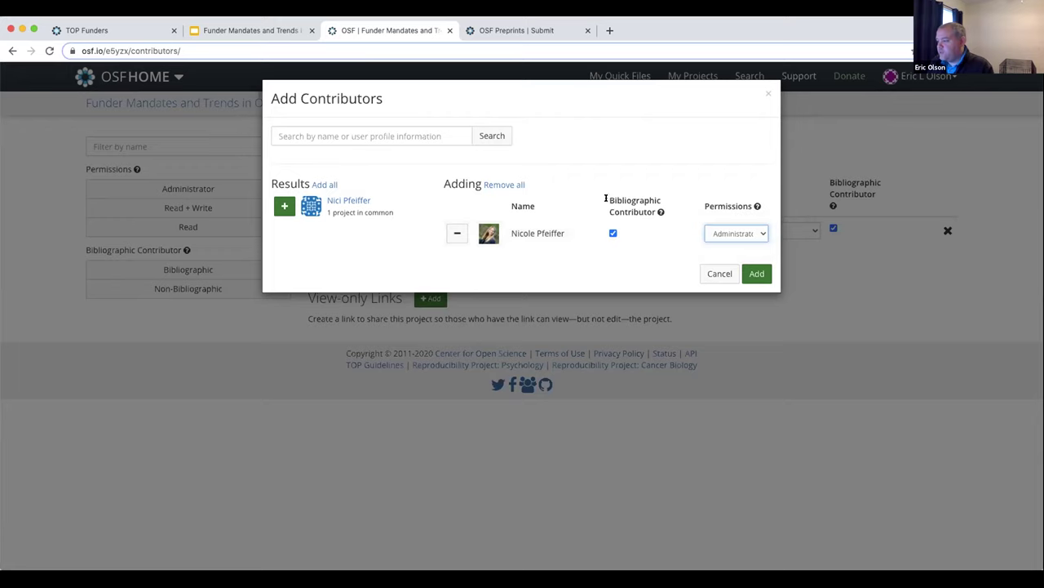
Search for the second colleague and add them as an Administrator contributor too
left_click(366, 135)
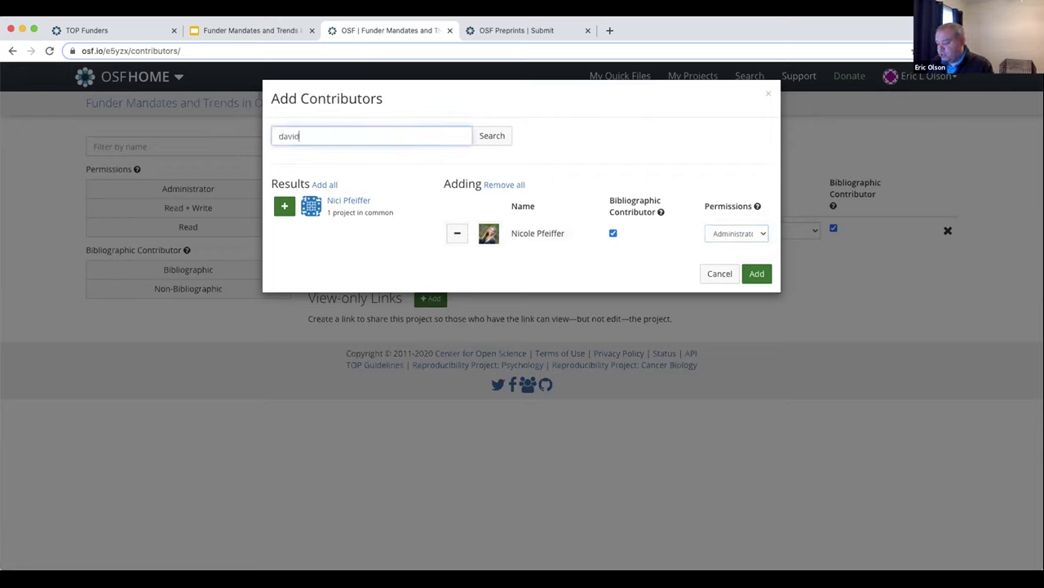
key("Return")
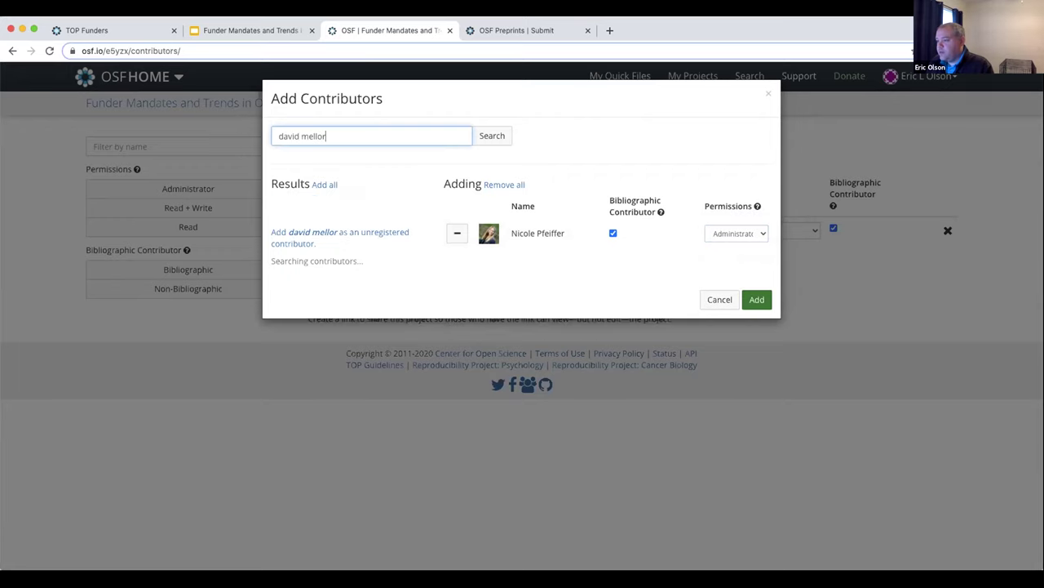
left_click(284, 223)
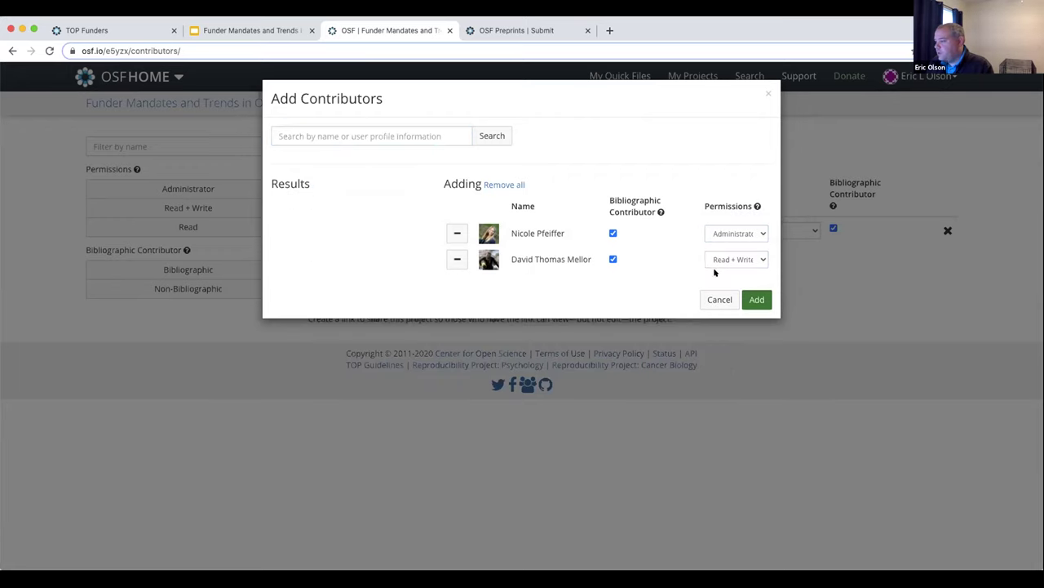
left_click(755, 260)
left_click(740, 268)
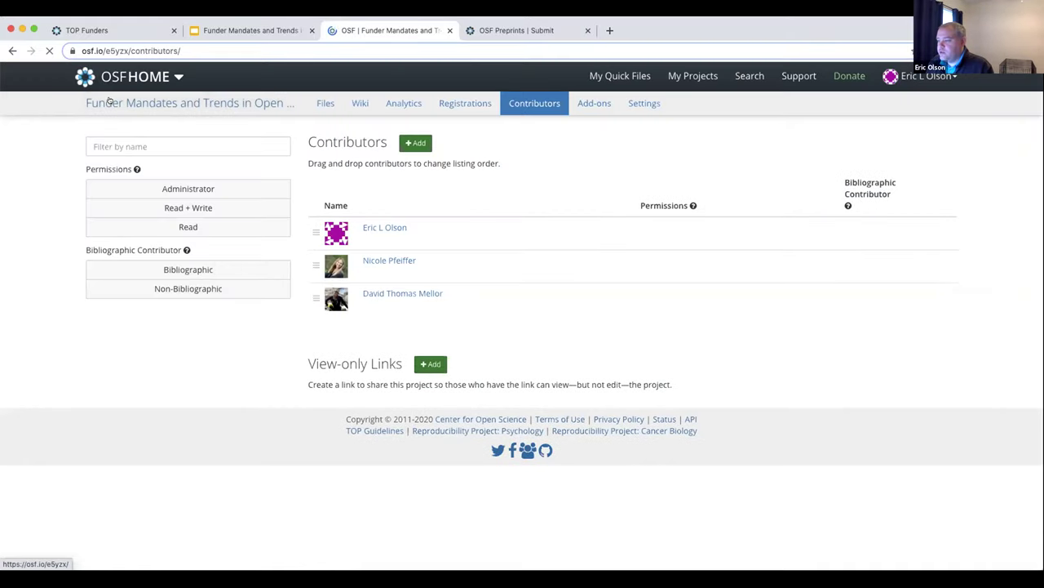
Return to the project overview and open the Center For Open Science institution page in a new tab
left_click(109, 99)
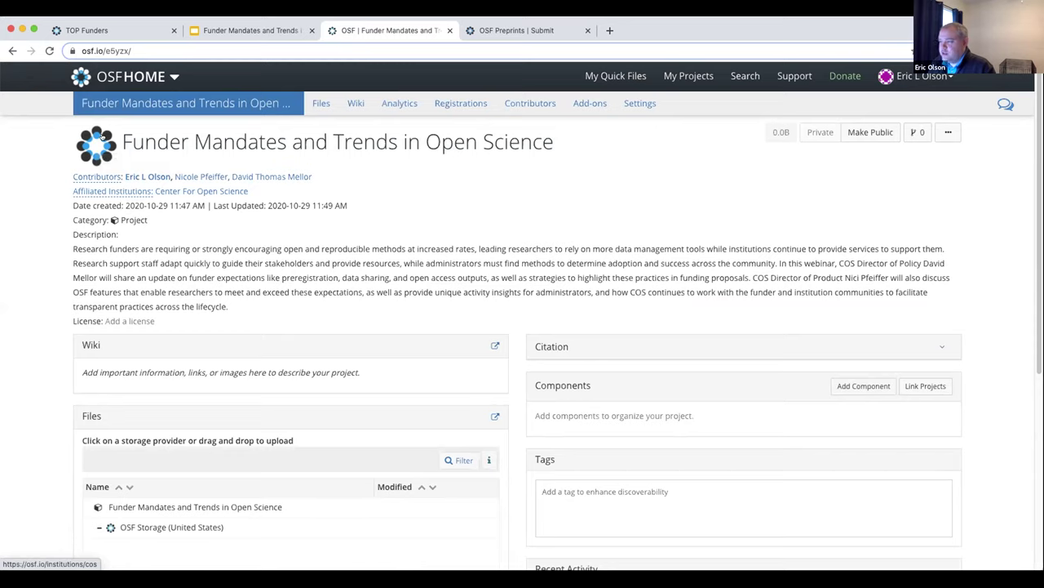
left_click(103, 135, "super")
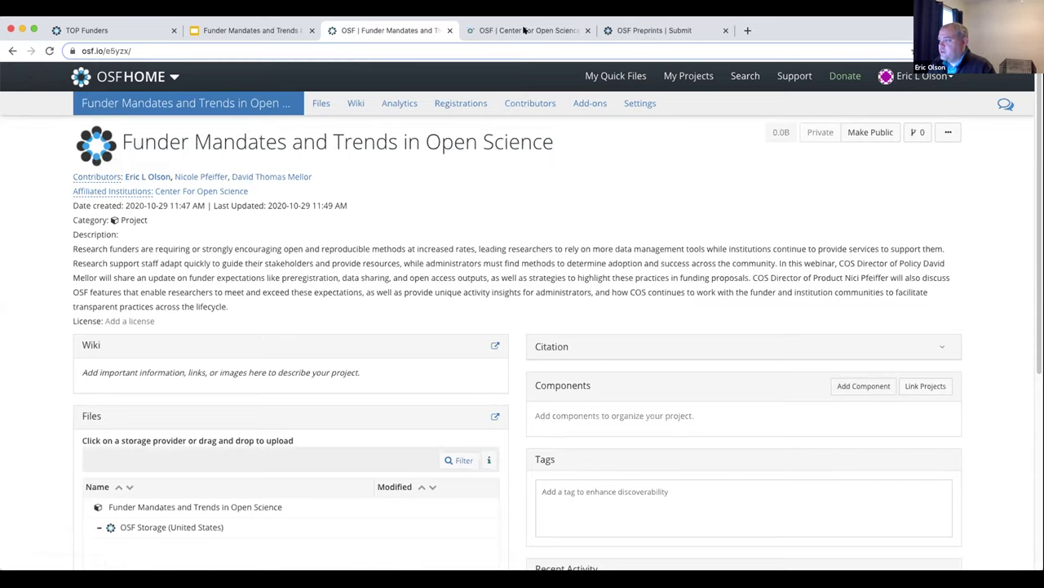
left_click(524, 30)
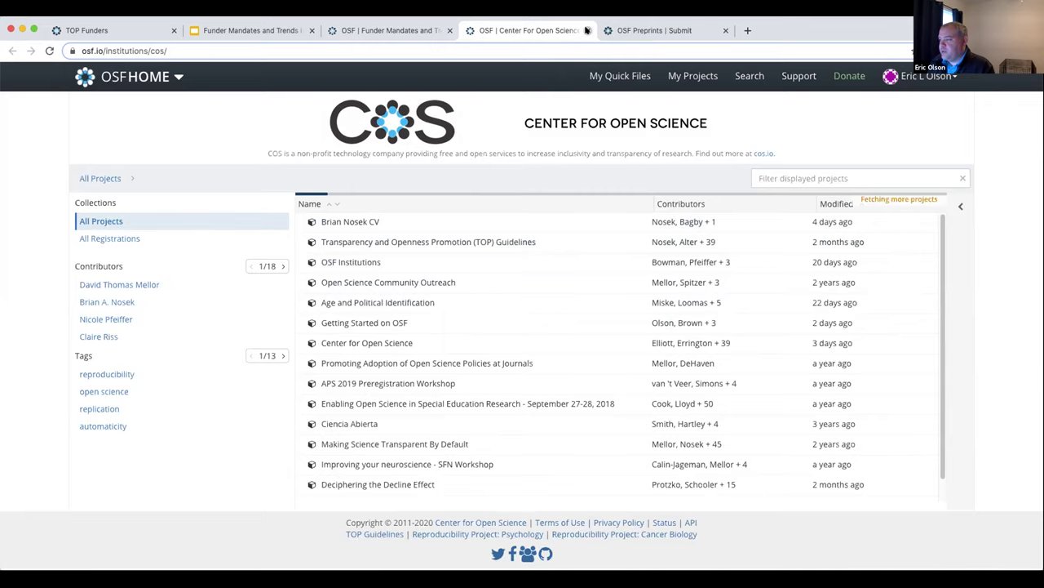
left_click(586, 30)
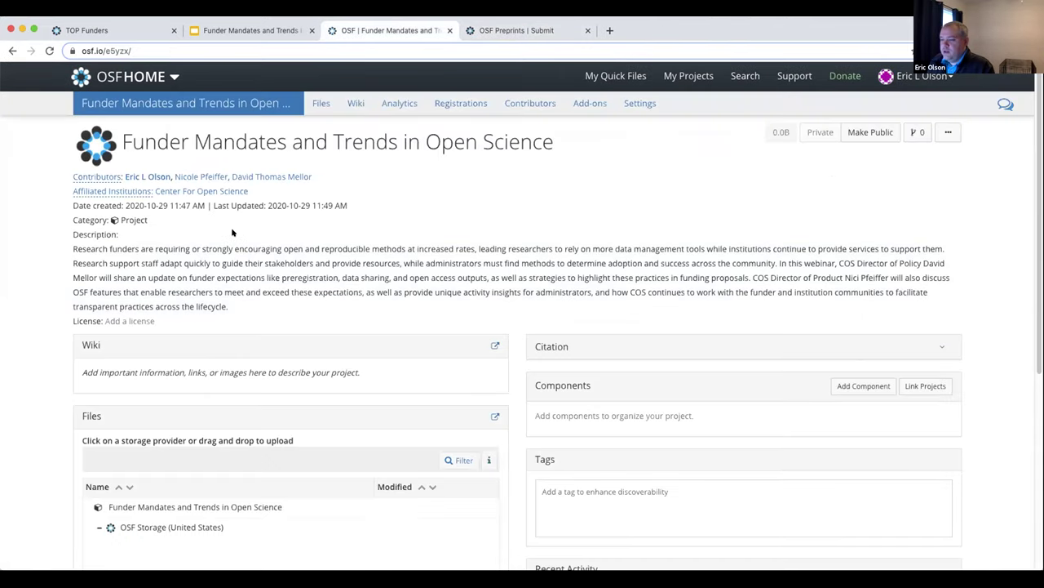
triple_click(157, 253)
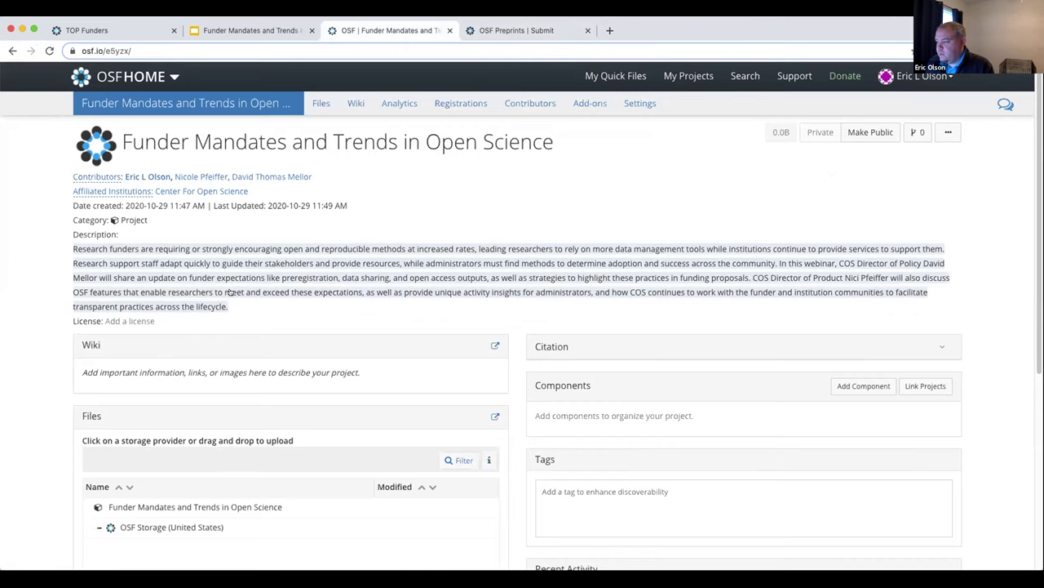
left_click(234, 294)
scroll(233, 297, "down", 3)
left_click_drag(219, 228, 220, 198)
left_click(238, 162)
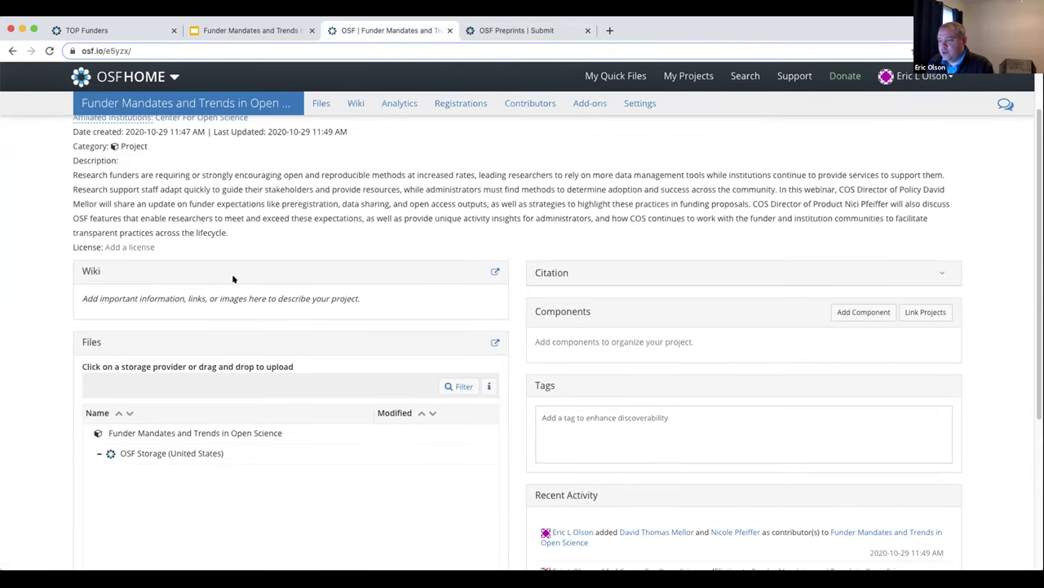
scroll(222, 341, "up", 1)
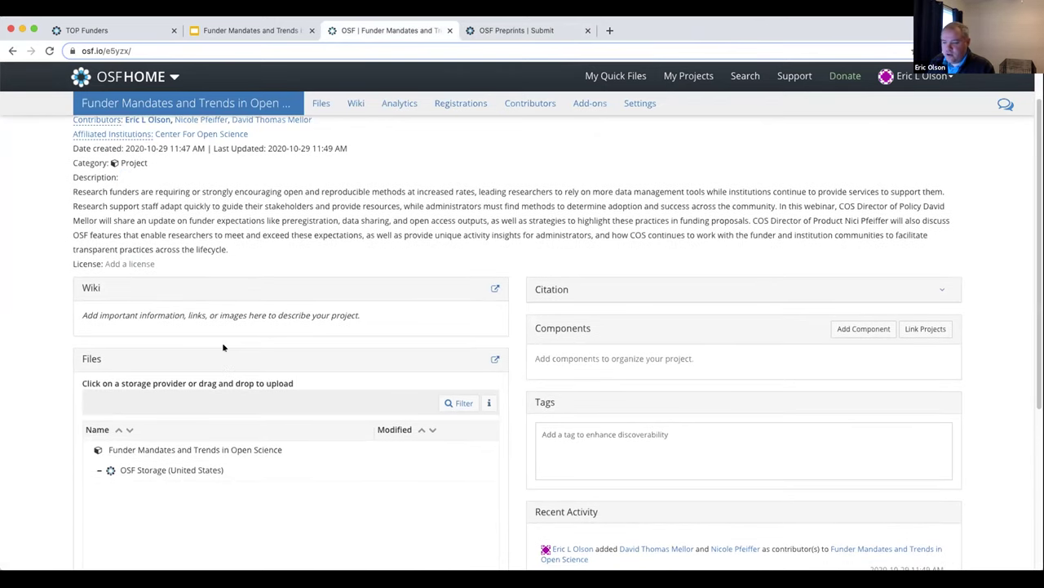
left_click(494, 288)
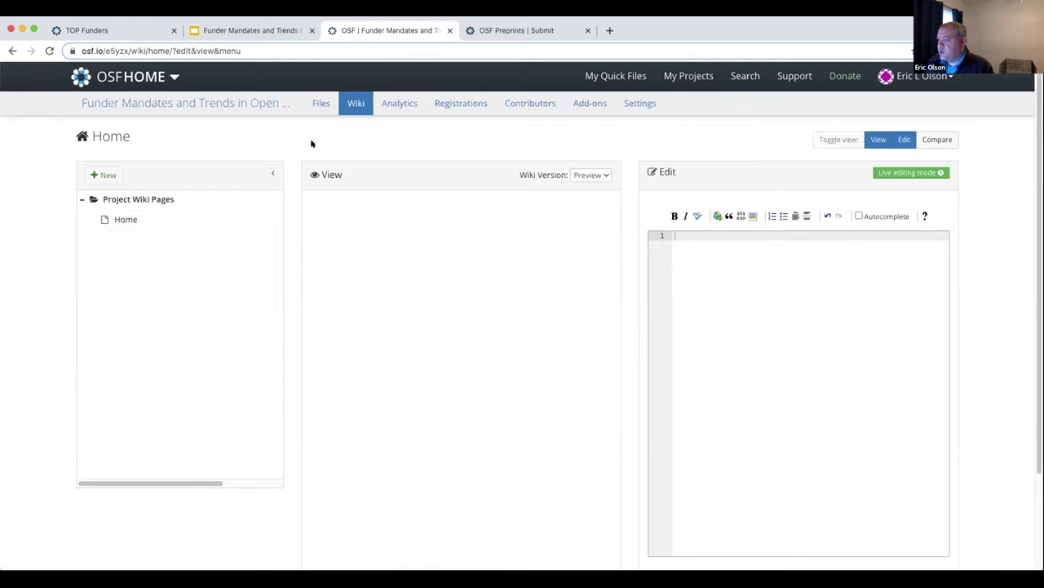
left_click(193, 103)
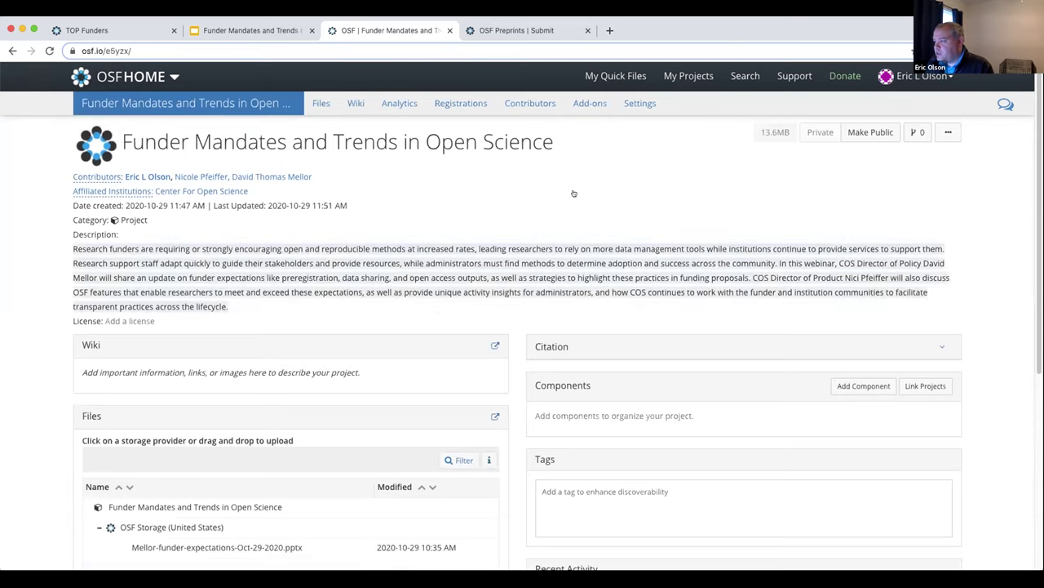
Enable the Google Drive add-on, accept its terms, and import the Google Drive account
left_click(589, 104)
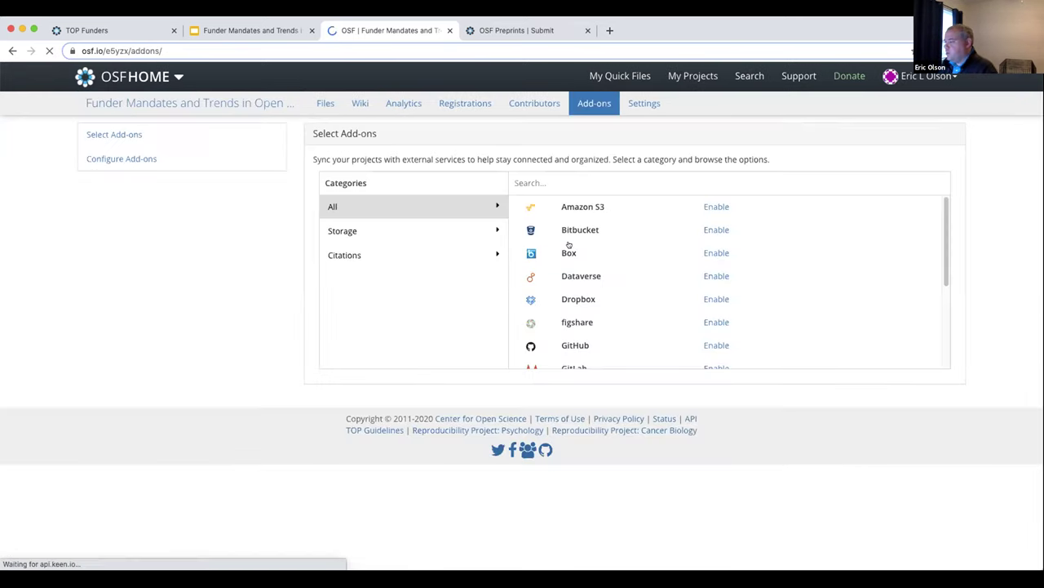
scroll(683, 245, "down", 1)
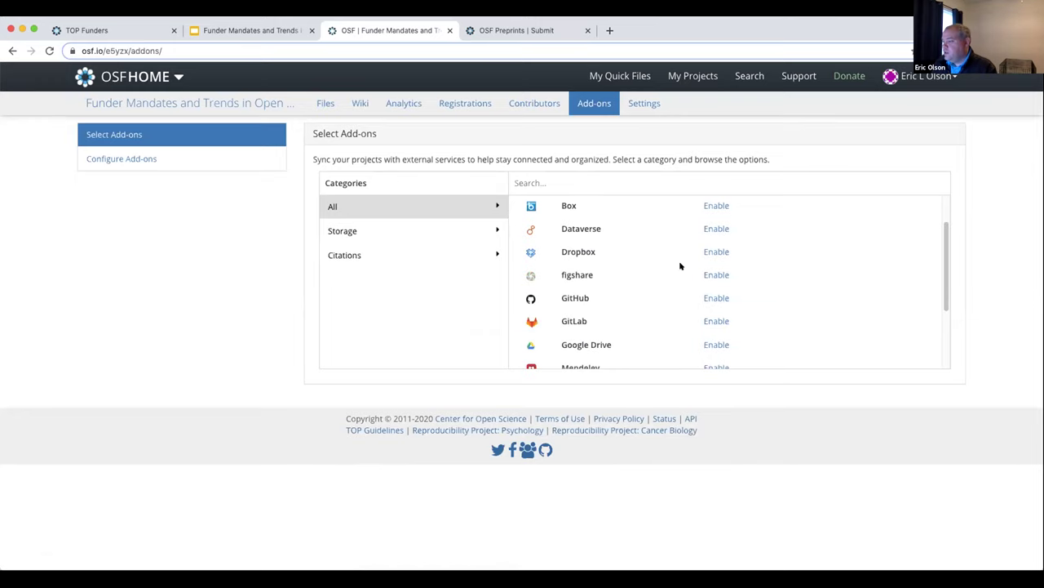
scroll(669, 311, "down", 1)
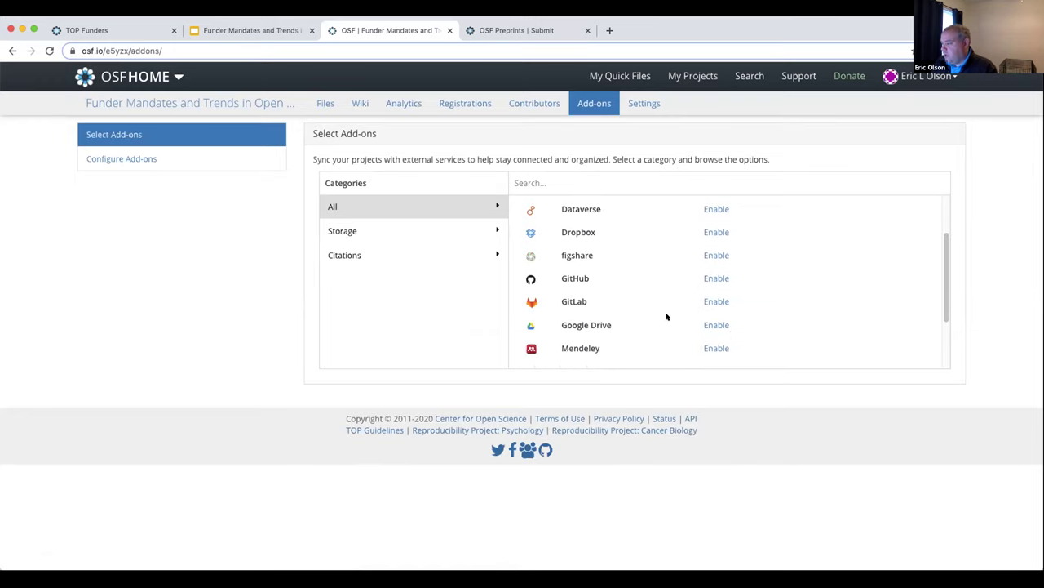
left_click(708, 324)
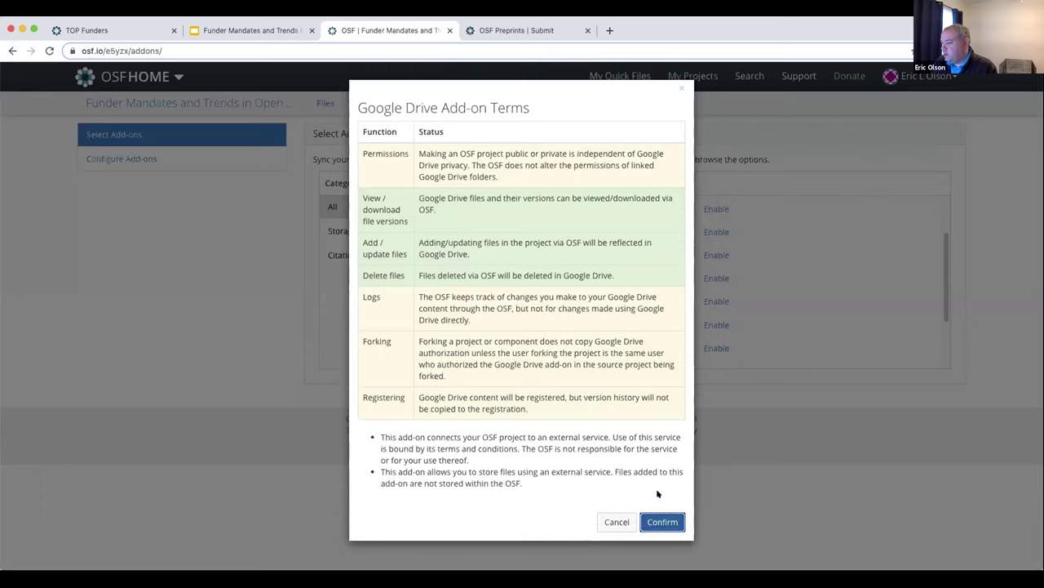
left_click(659, 520)
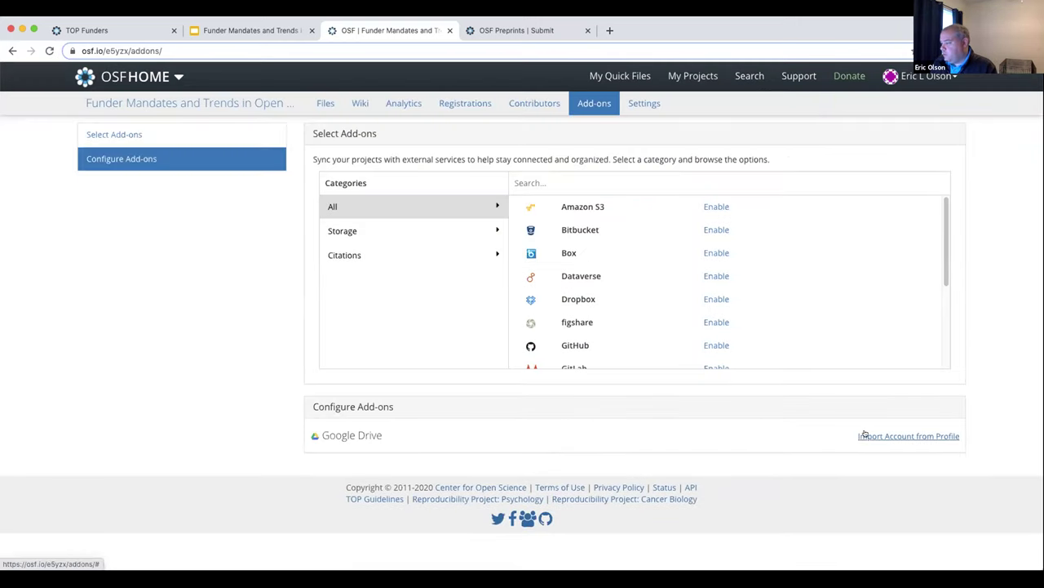
left_click(532, 135)
left_click(662, 194)
left_click(665, 173)
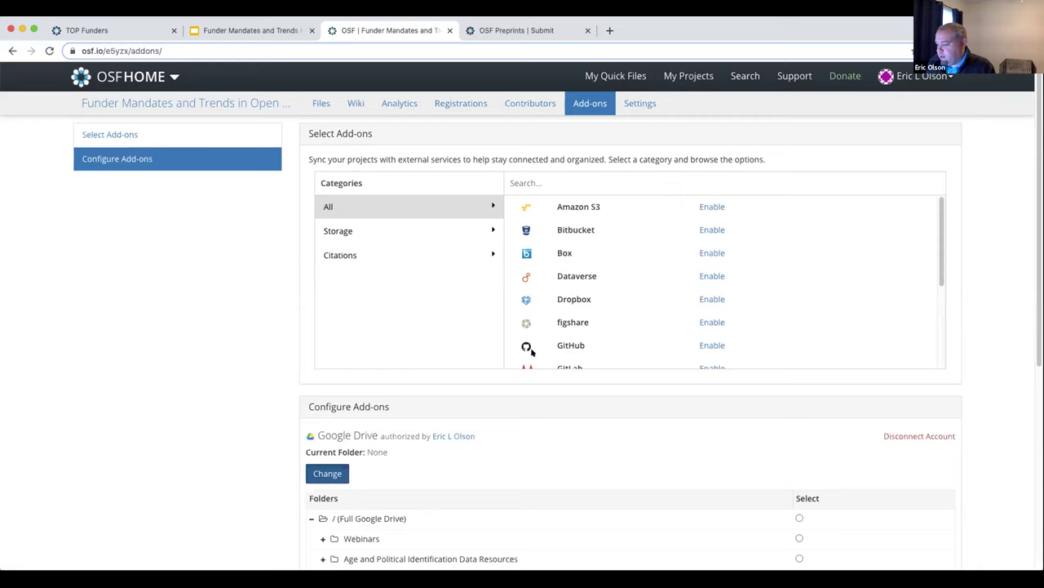
Link and save the Webinars folder as the project's Google Drive folder
scroll(525, 345, "down", 3)
scroll(614, 494, "down", 3)
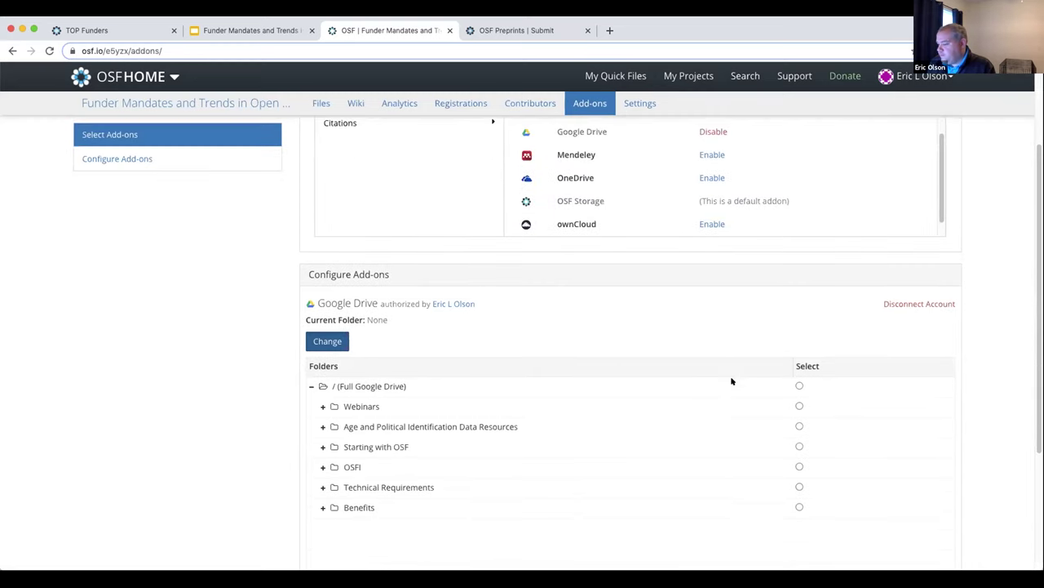
left_click(799, 406)
scroll(771, 465, "down", 3)
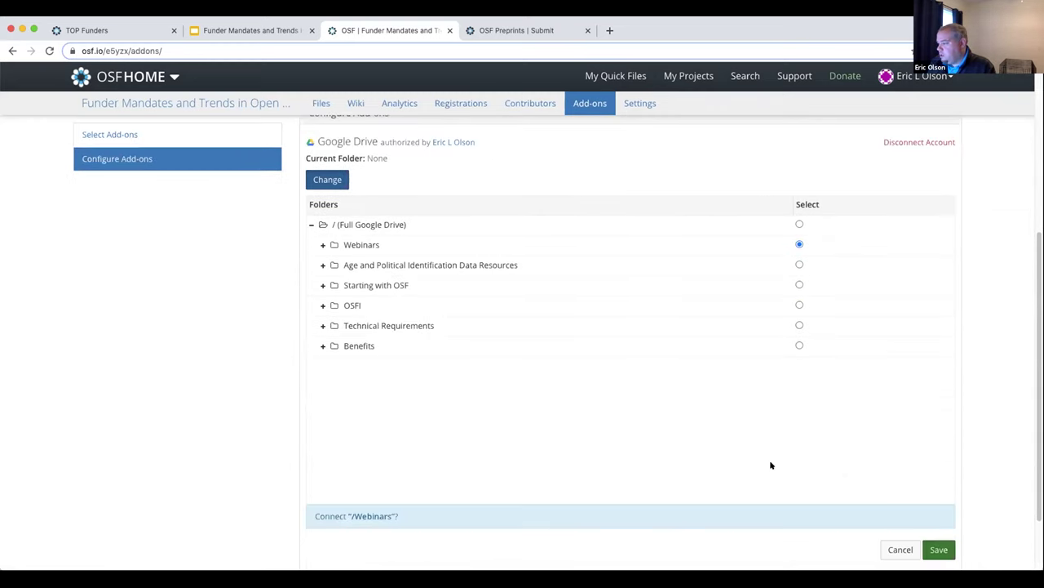
left_click(938, 549)
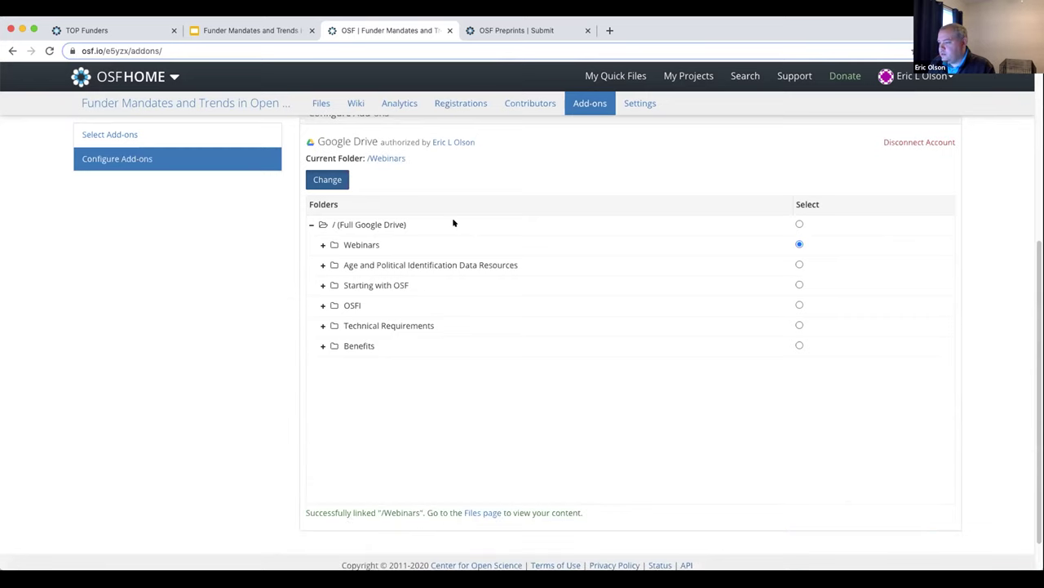
scroll(397, 261, "down", 1)
scroll(396, 275, "up", 5)
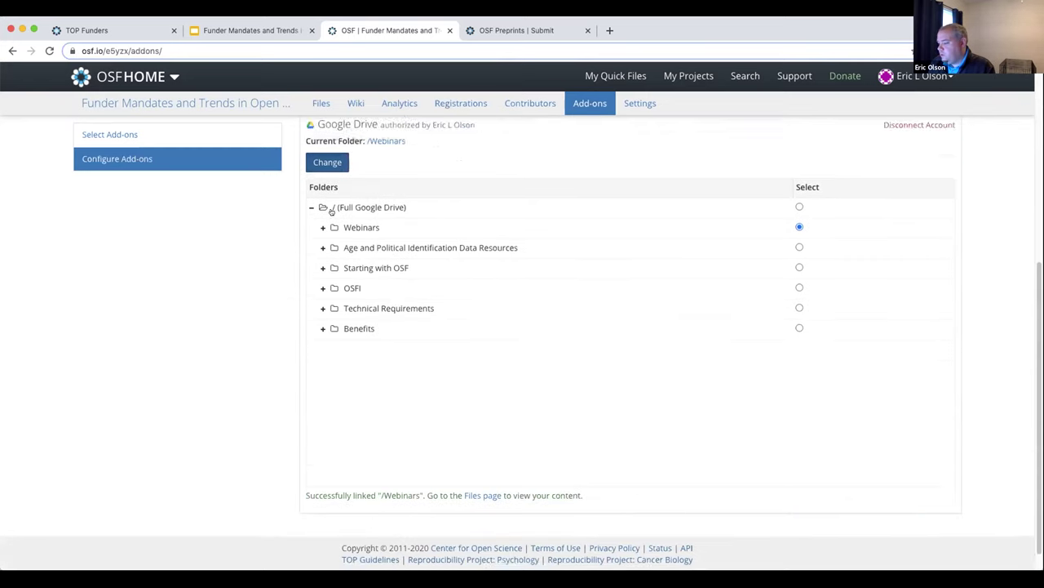
left_click(289, 113)
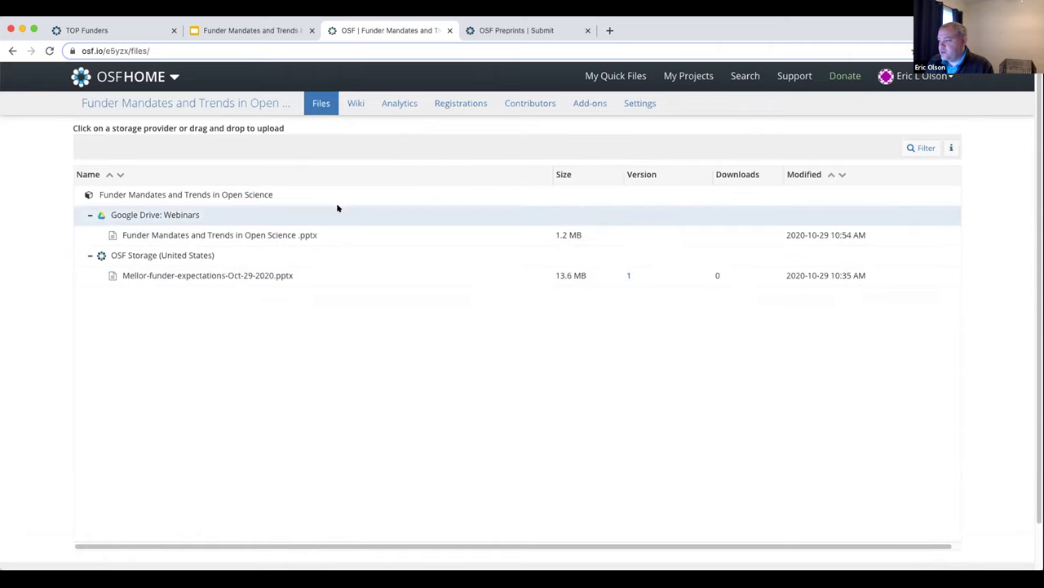
Open 'Funder Mandates and Trends in Open Science .pptx' from Google Drive: Webinars in the file viewer
left_click(232, 234)
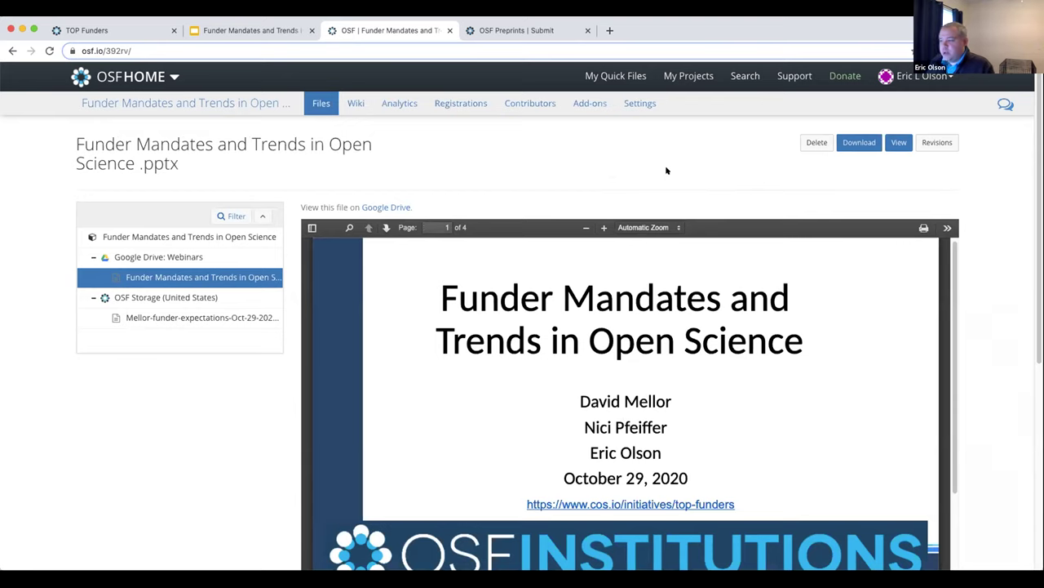
Review the deck's three stored revisions, then return to the project's Files listing
left_click(937, 143)
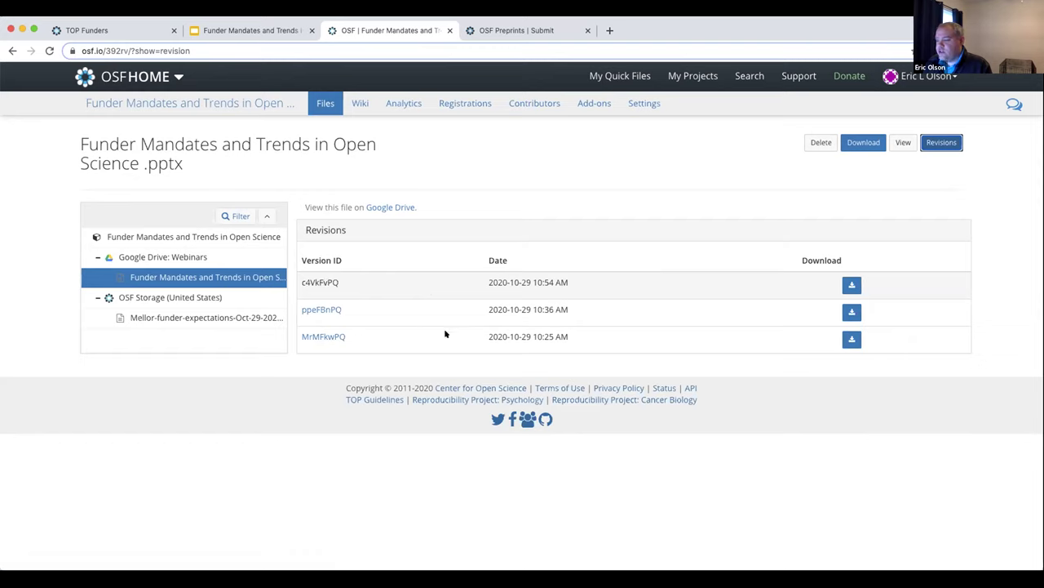
triple_click(199, 138)
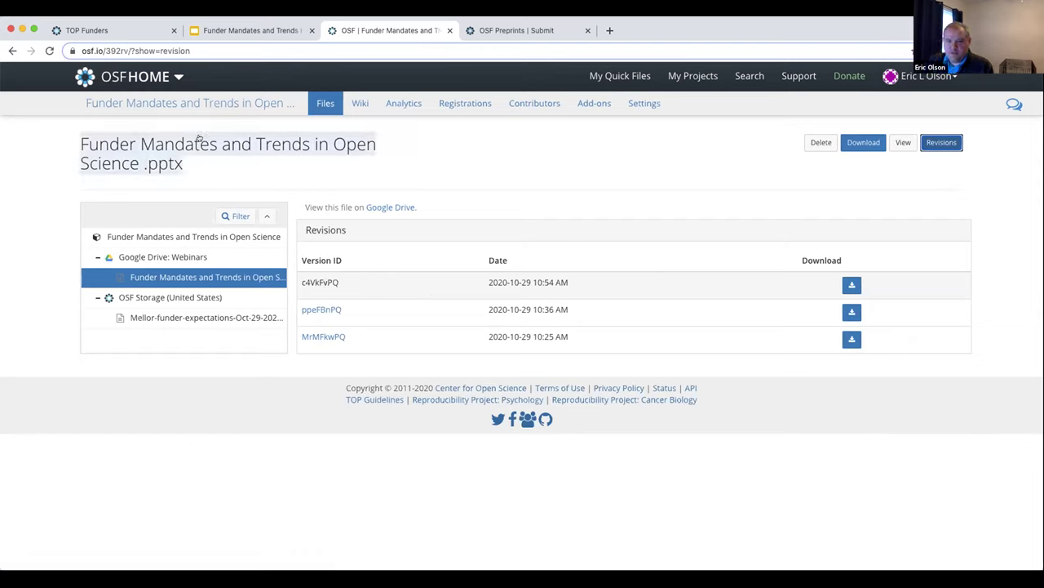
left_click(316, 182)
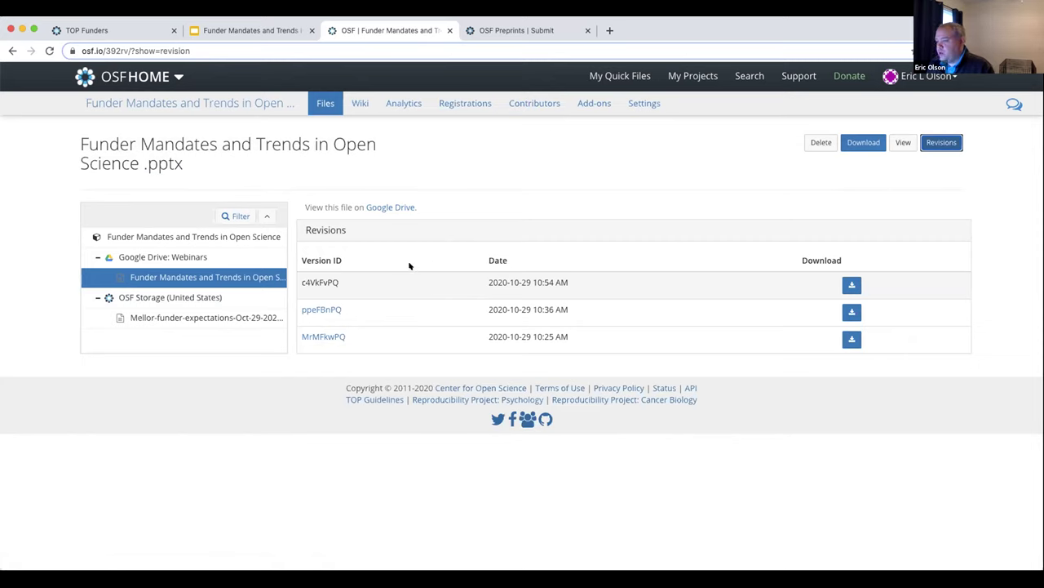
left_click(226, 259)
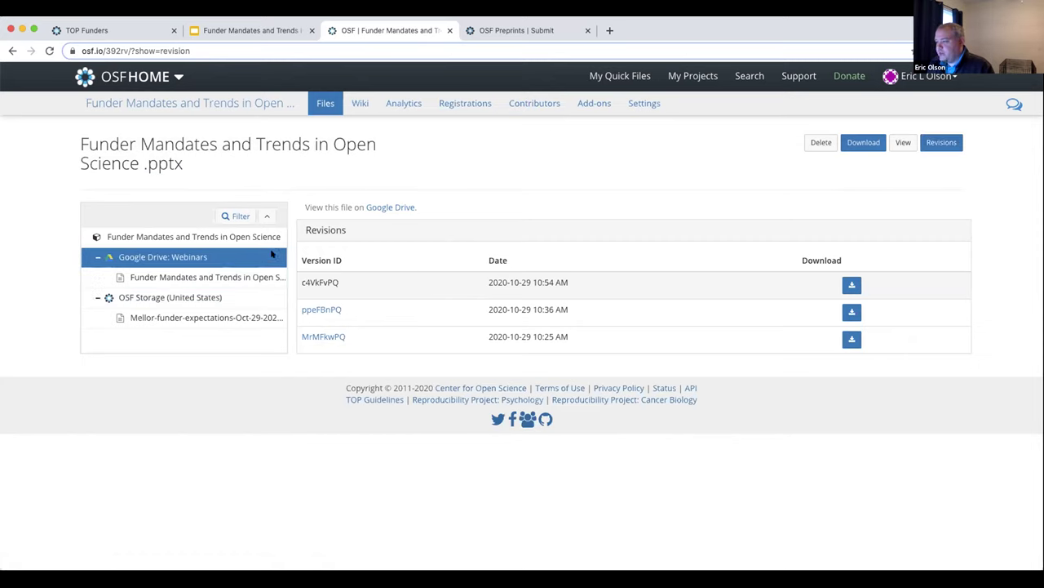
left_click(380, 208)
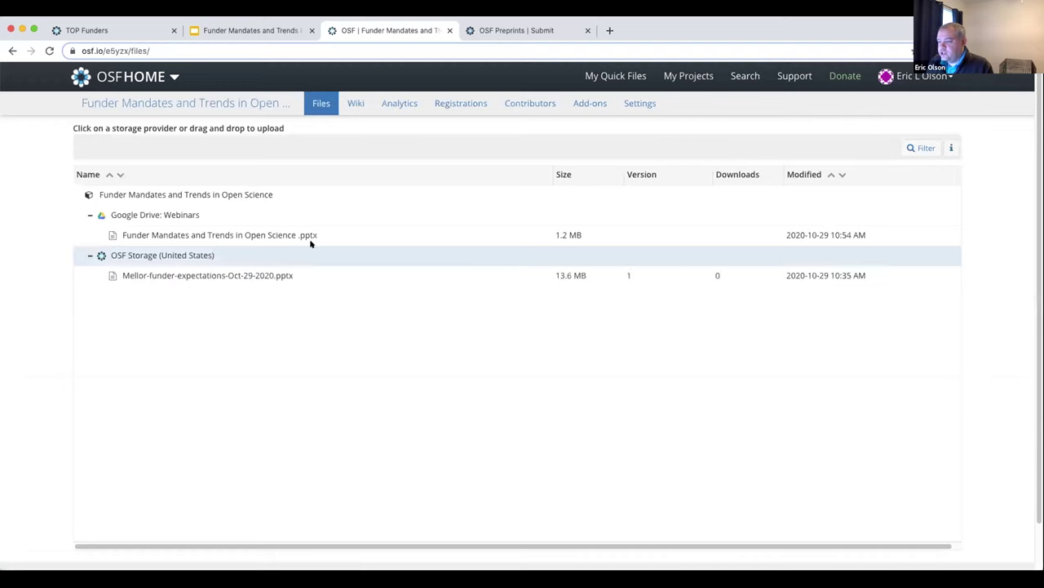
left_click(445, 214)
left_click(718, 147)
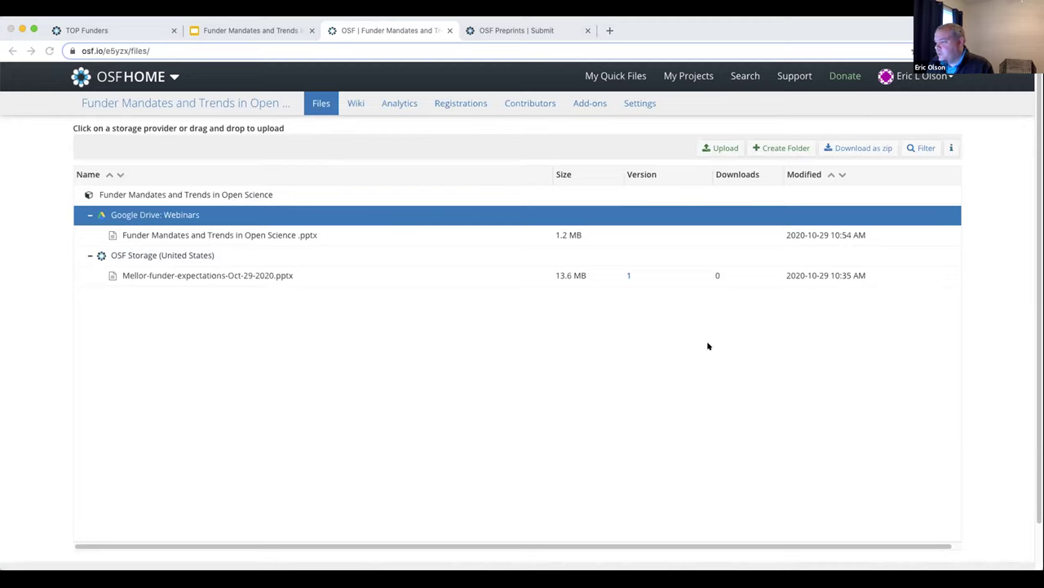
key("Return")
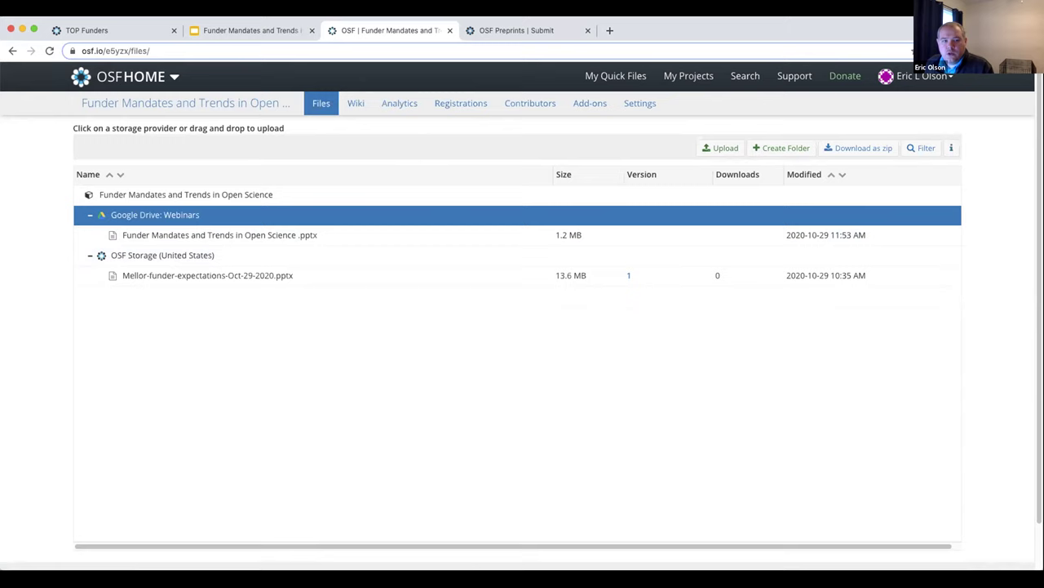
left_click(111, 102)
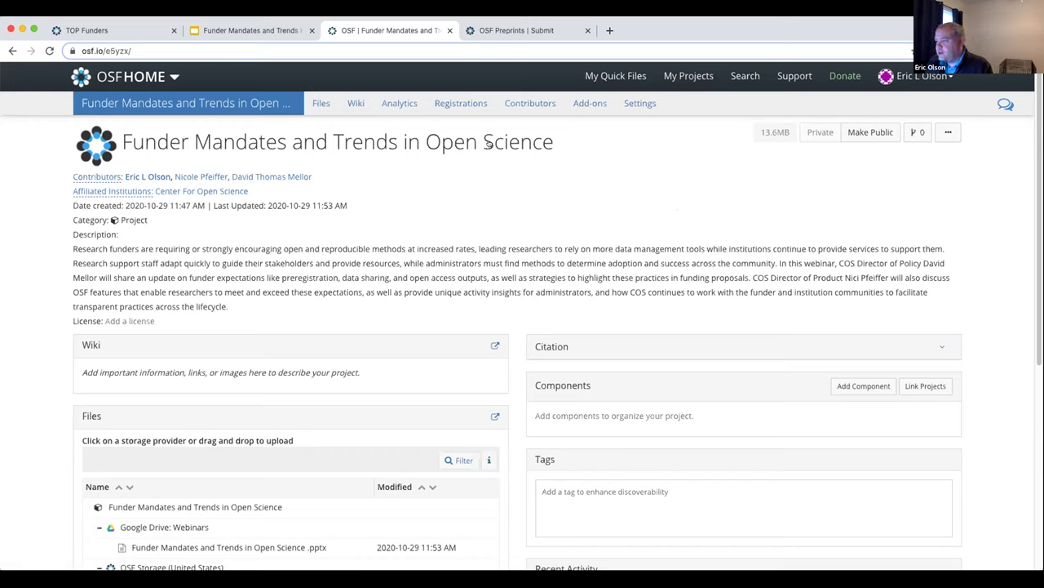
Create an anonymized view-only link from the Contributors page and copy its URL
left_click(101, 177)
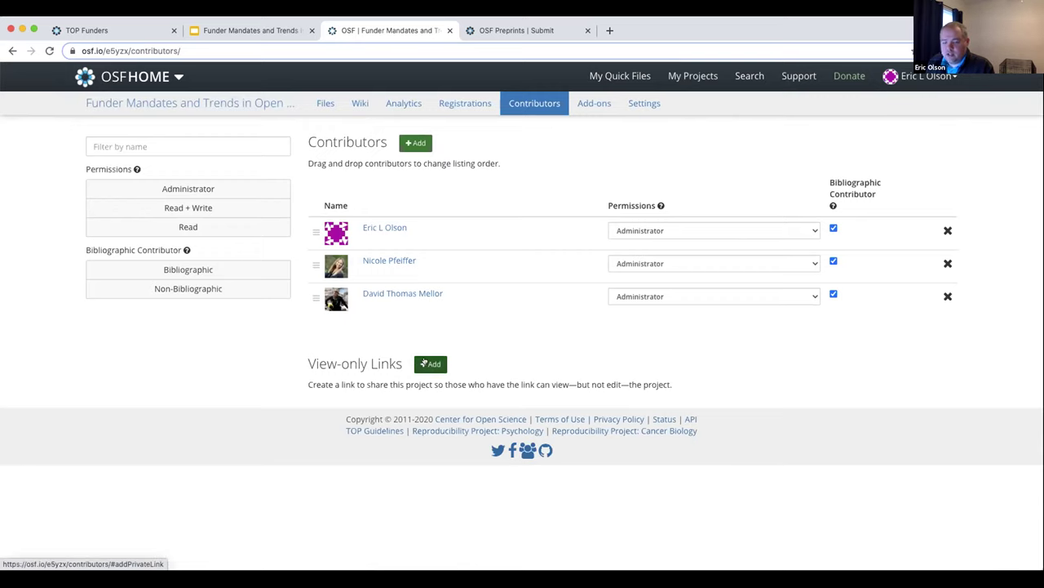
left_click(431, 364)
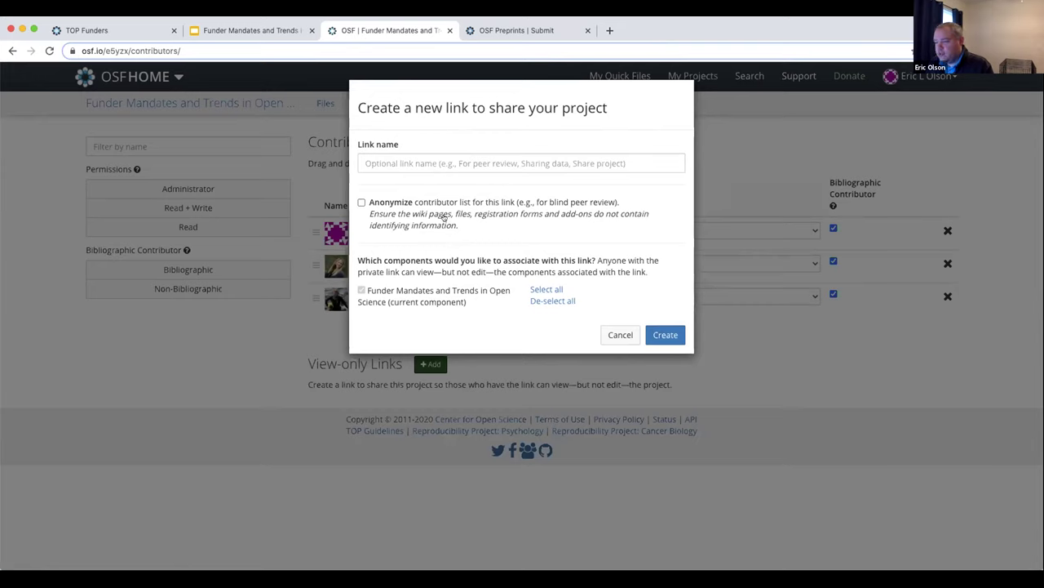
left_click(361, 203)
left_click(362, 203)
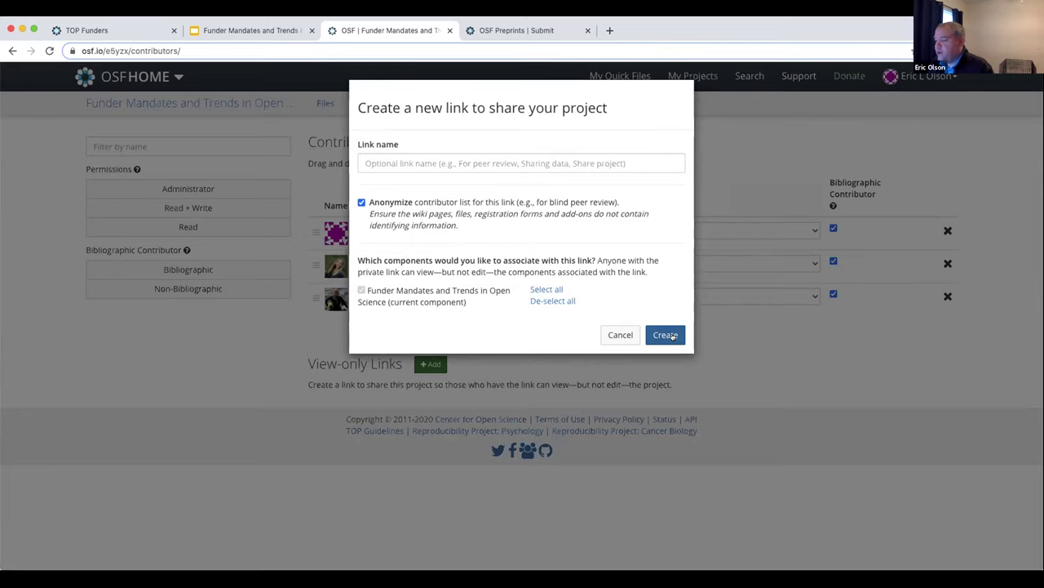
left_click(666, 335)
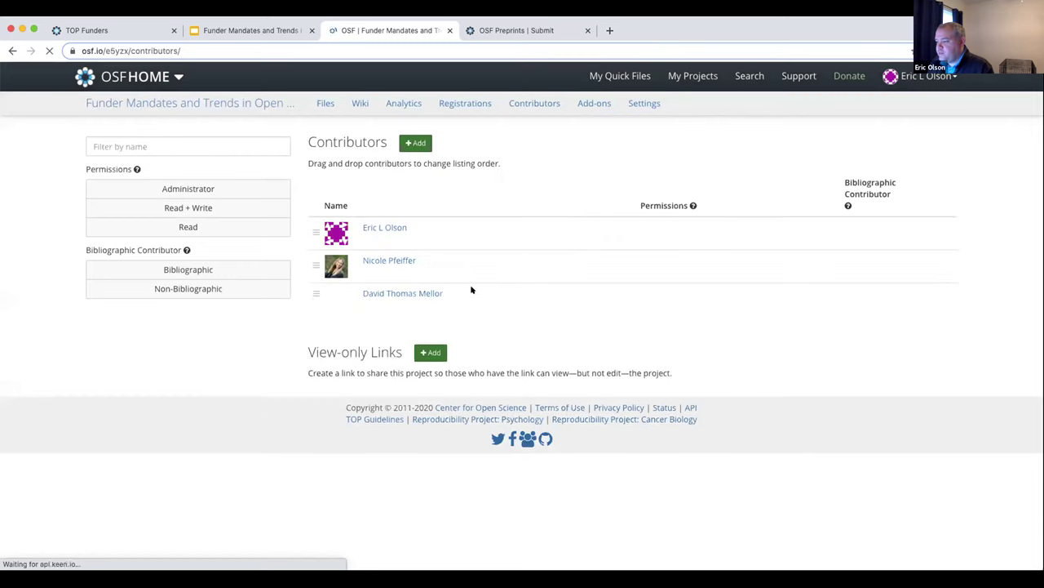
left_click(321, 457)
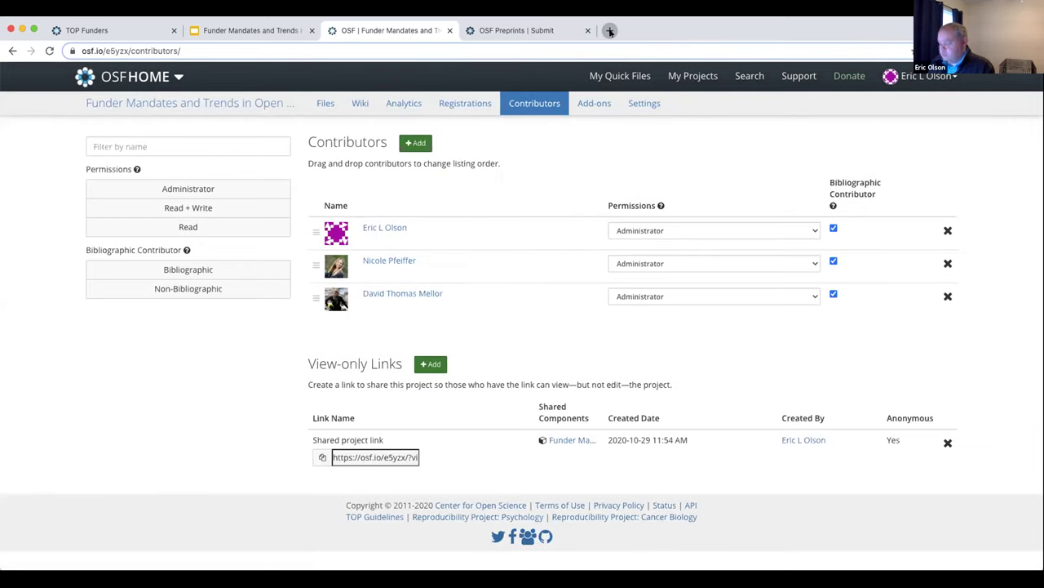
Load the copied view-only link in a new tab, then return to the project overview
left_click(610, 31)
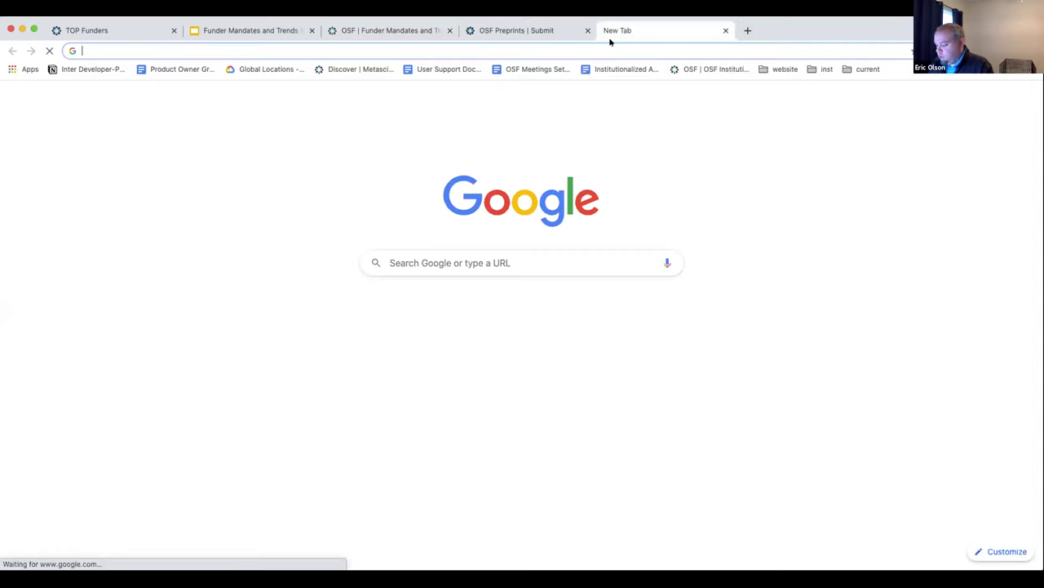
key("Return")
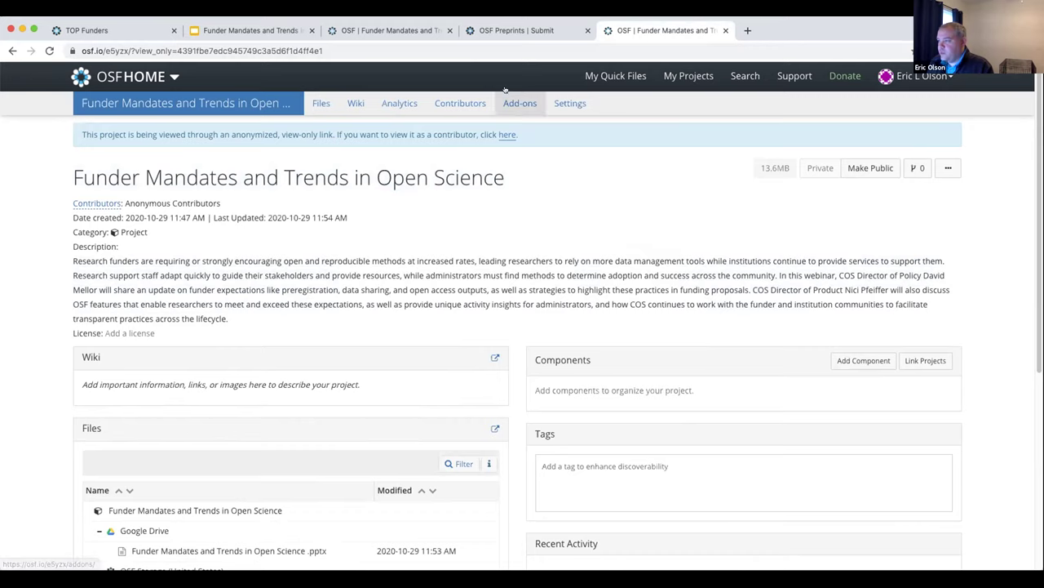
left_click(357, 31)
left_click(153, 102)
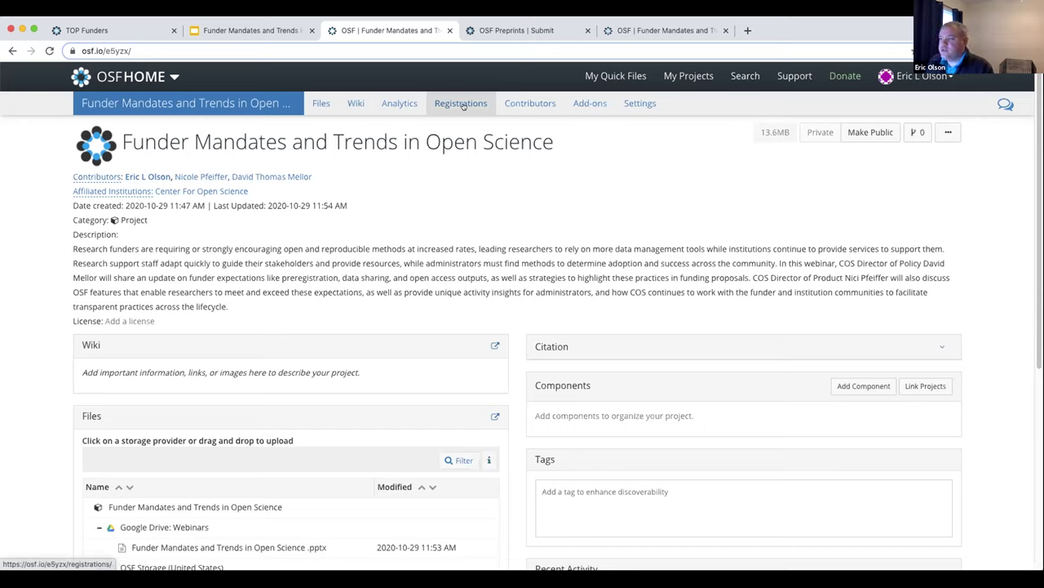
Open the Registrations tab, cancel the new-registration form chooser, and return to Registrations showing none completed
left_click(462, 104)
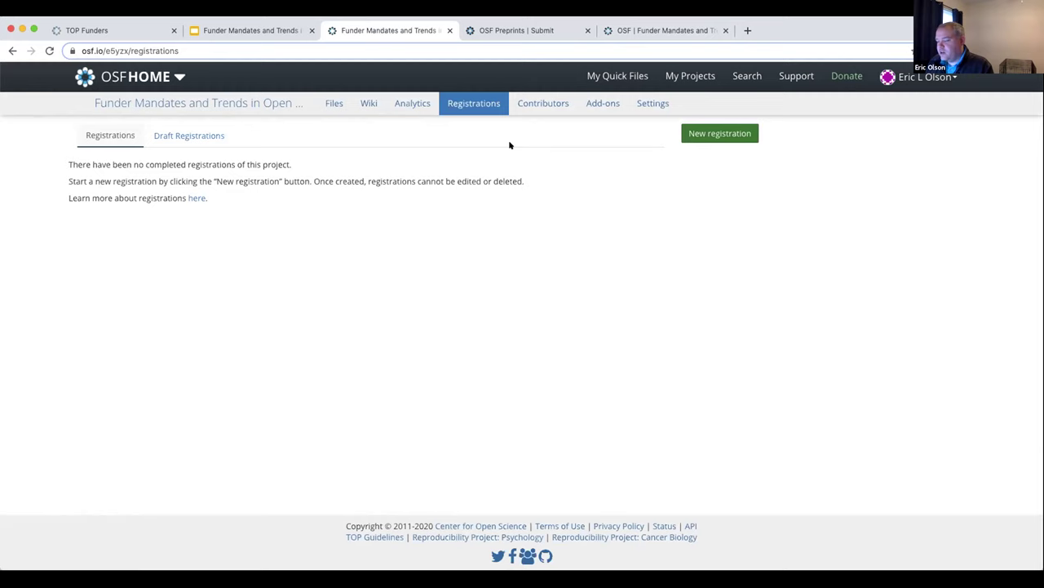
left_click(703, 132)
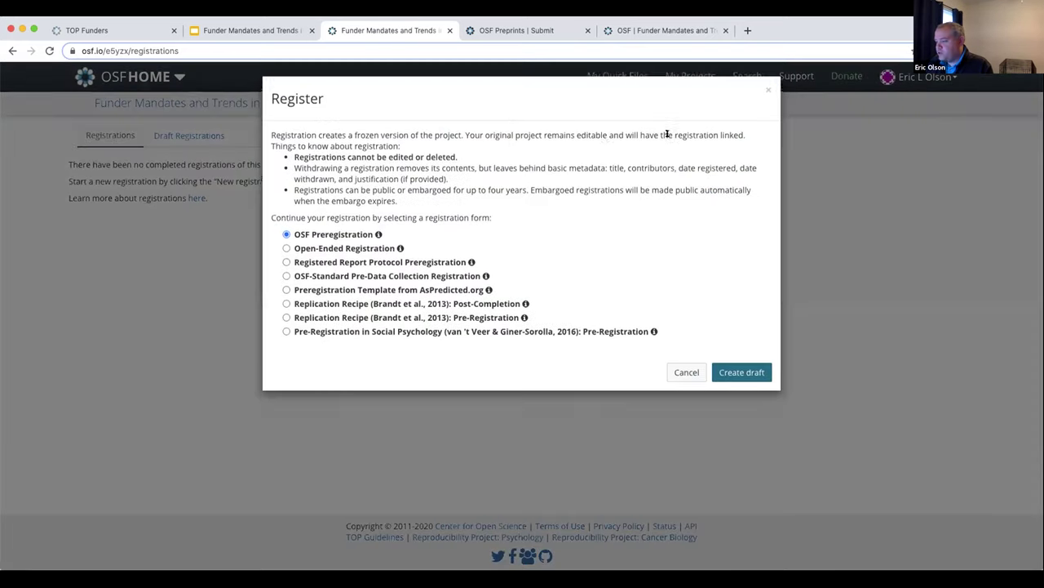
left_click(686, 376)
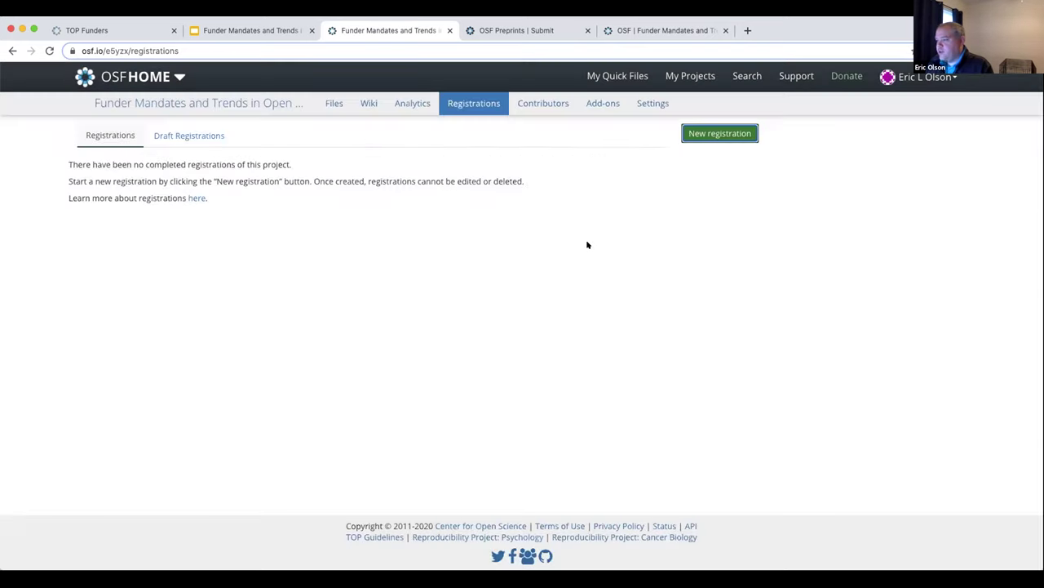
left_click(255, 107)
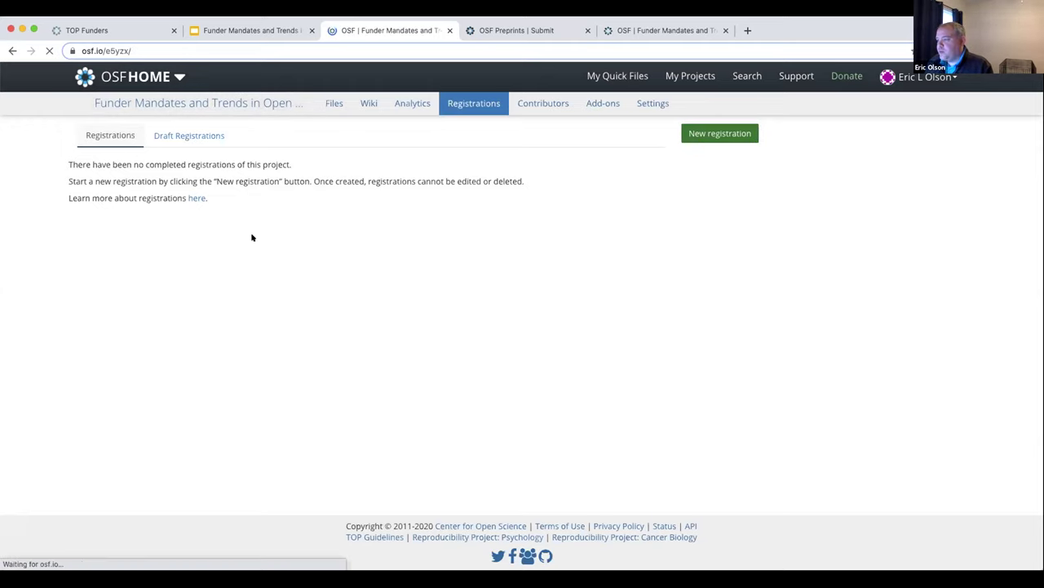
left_click(460, 102)
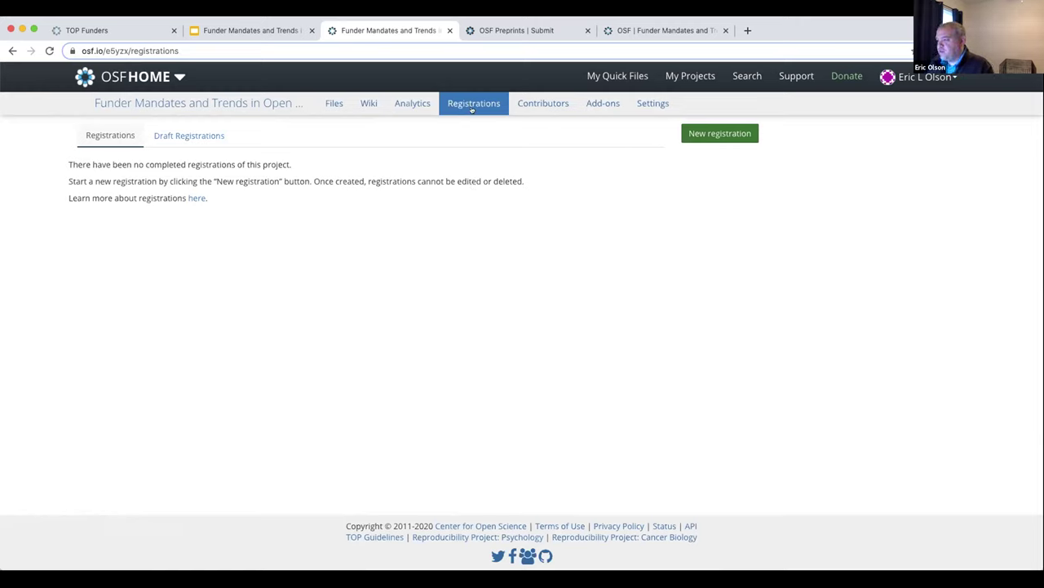
Bring up the Register dialog and read the form descriptions, keeping OSF Preregistration as the default
left_click(701, 133)
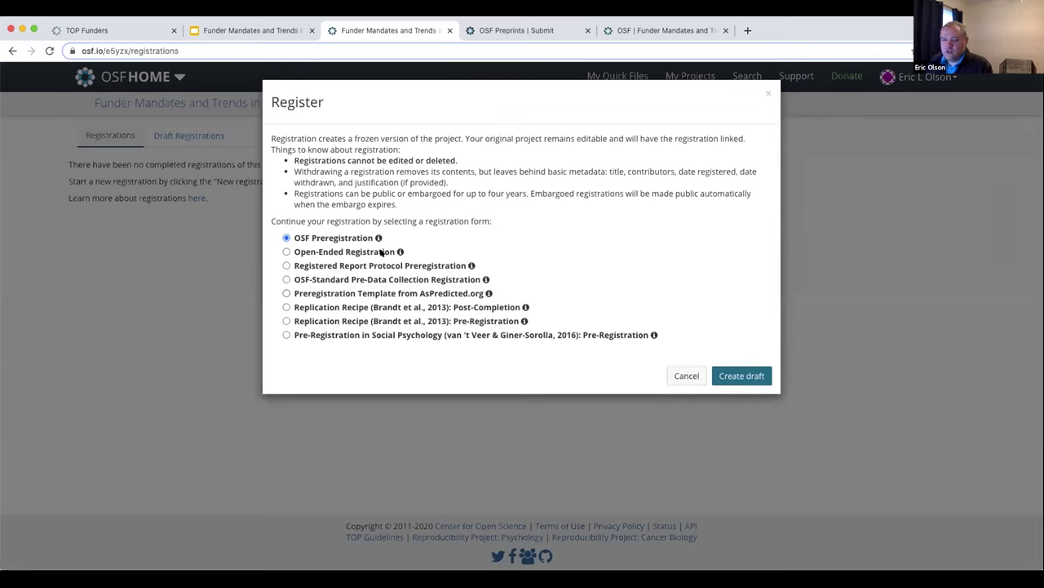
mouse_move(378, 238)
mouse_move(485, 278)
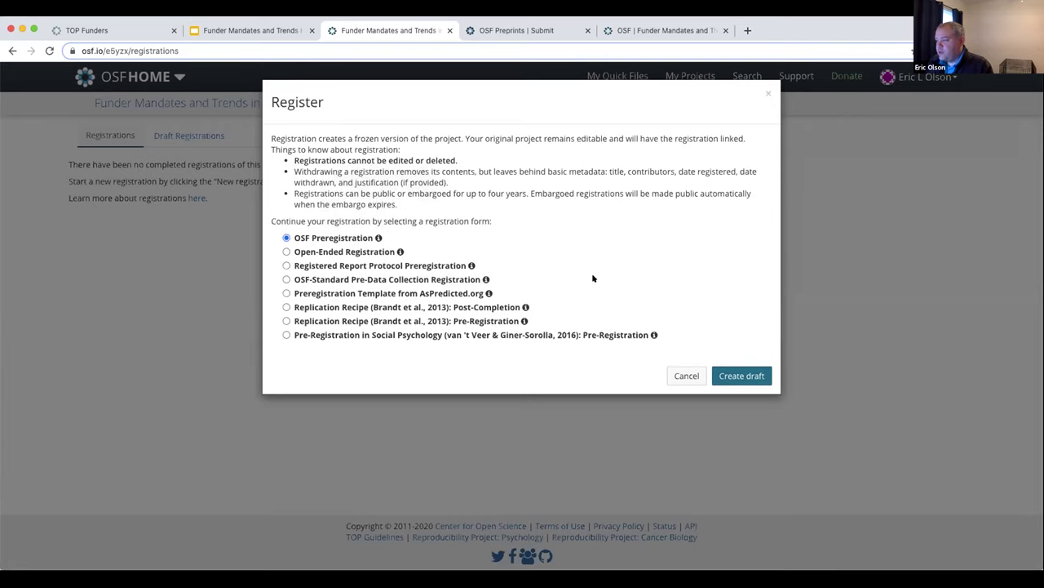
Create the OSF Preregistration draft and review its pre-filled title, description and three contributors
left_click(749, 376)
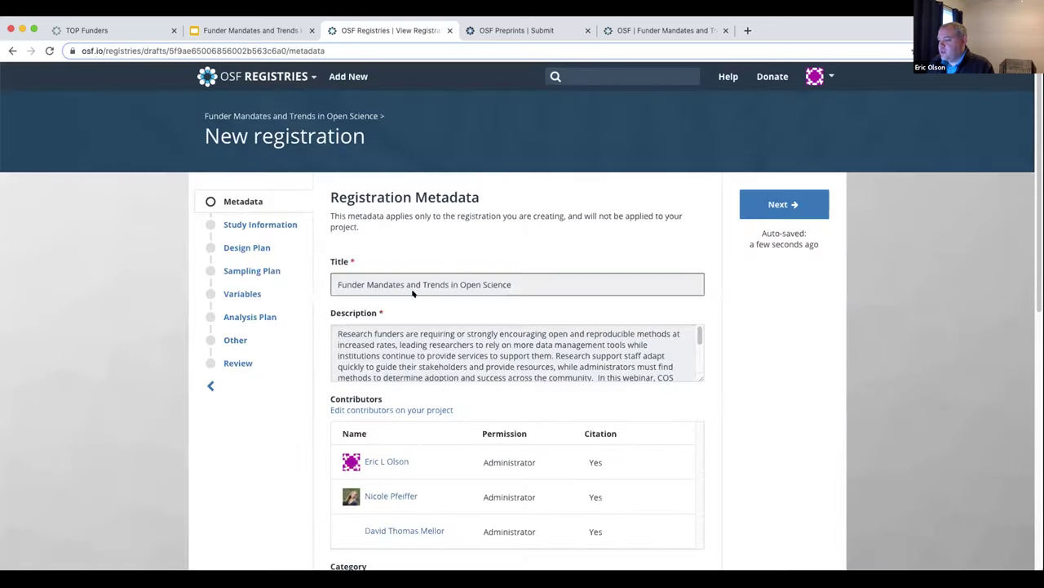
scroll(421, 286, "down", 1)
scroll(476, 320, "down", 3)
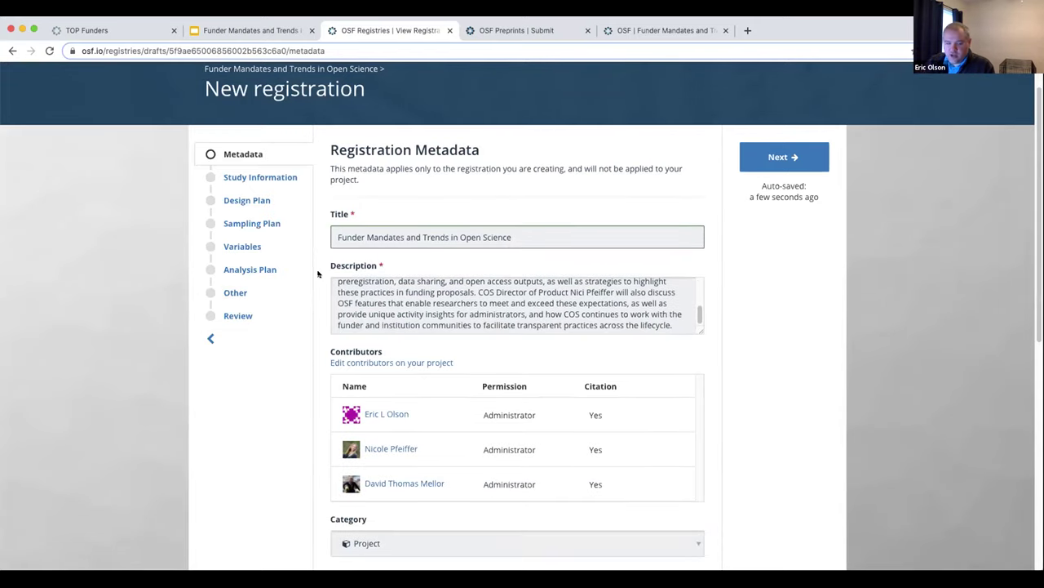
scroll(322, 280, "down", 2)
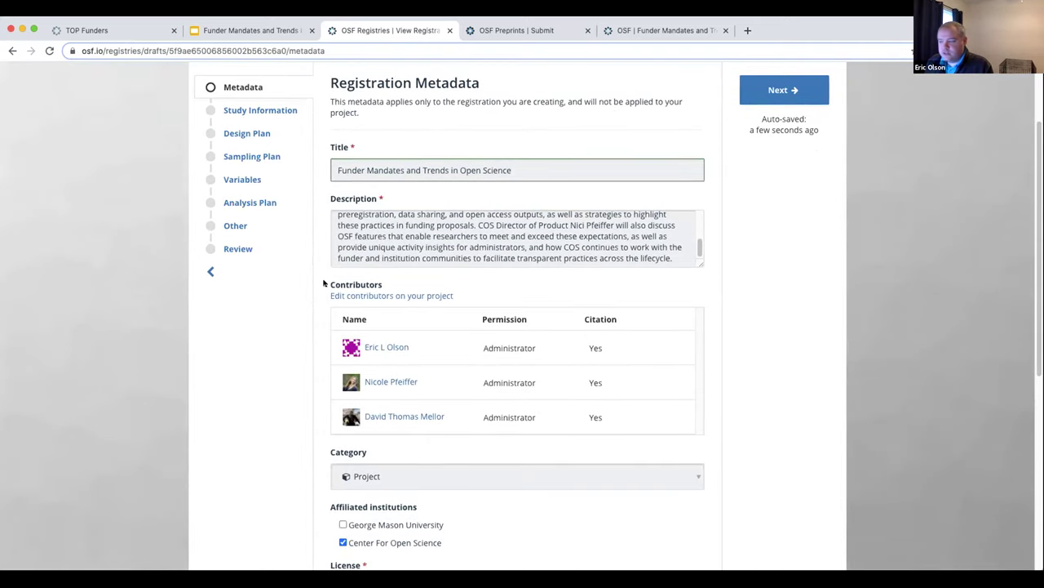
scroll(324, 283, "down", 7)
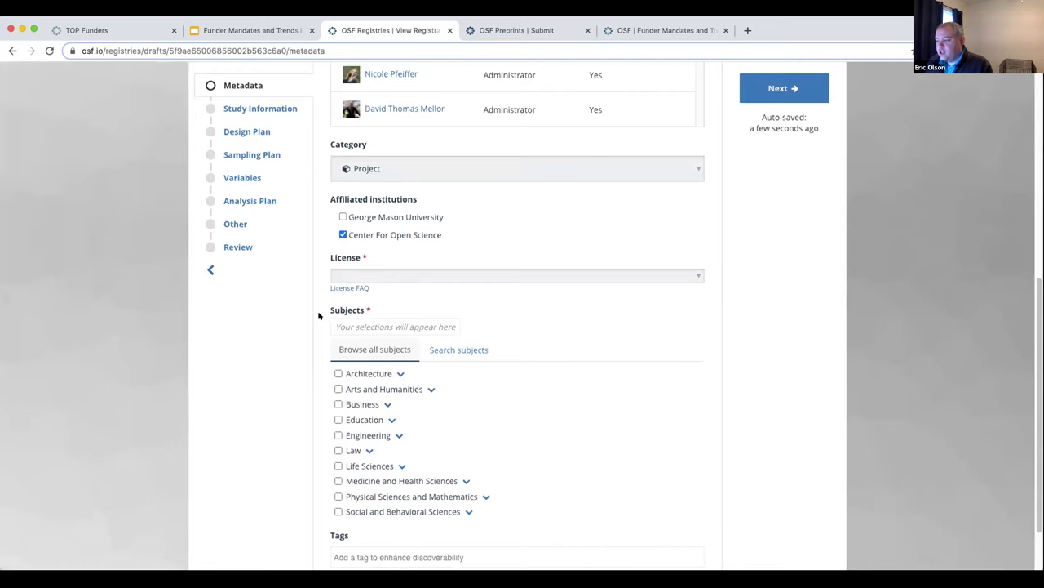
scroll(300, 334, "down", 2)
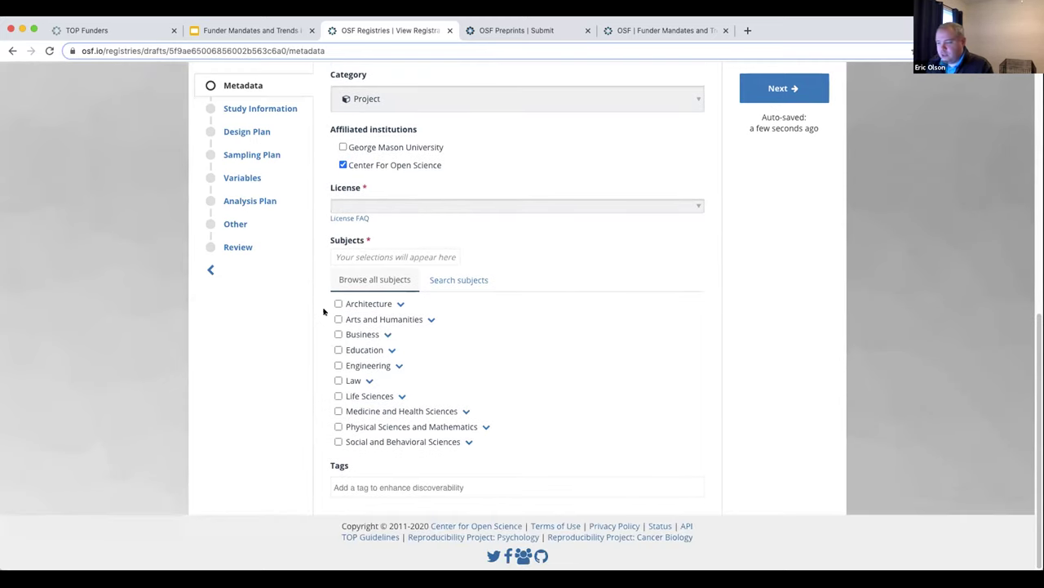
scroll(333, 343, "up", 4)
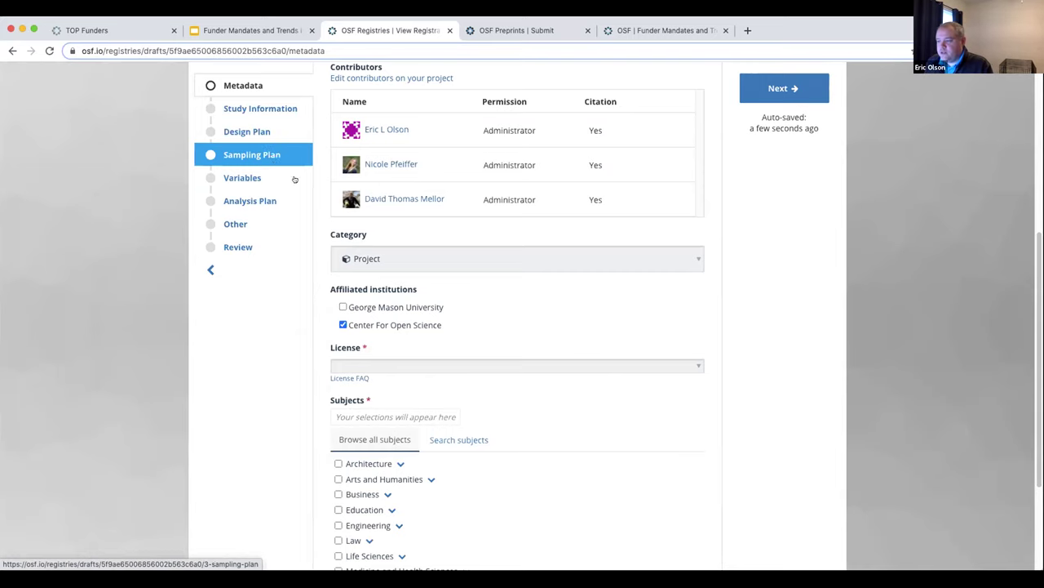
scroll(317, 192, "up", 5)
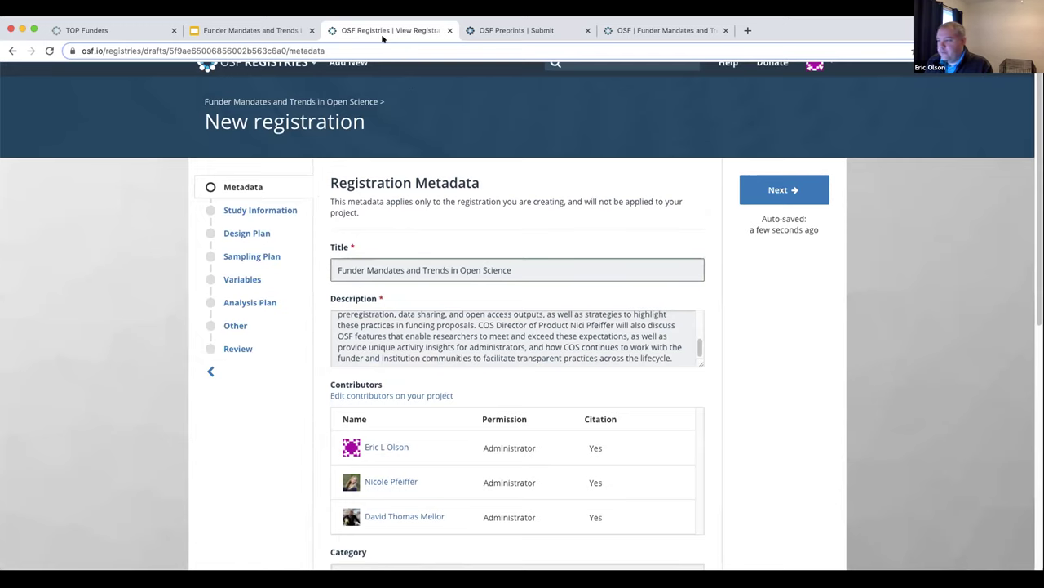
scroll(466, 124, "up", 1)
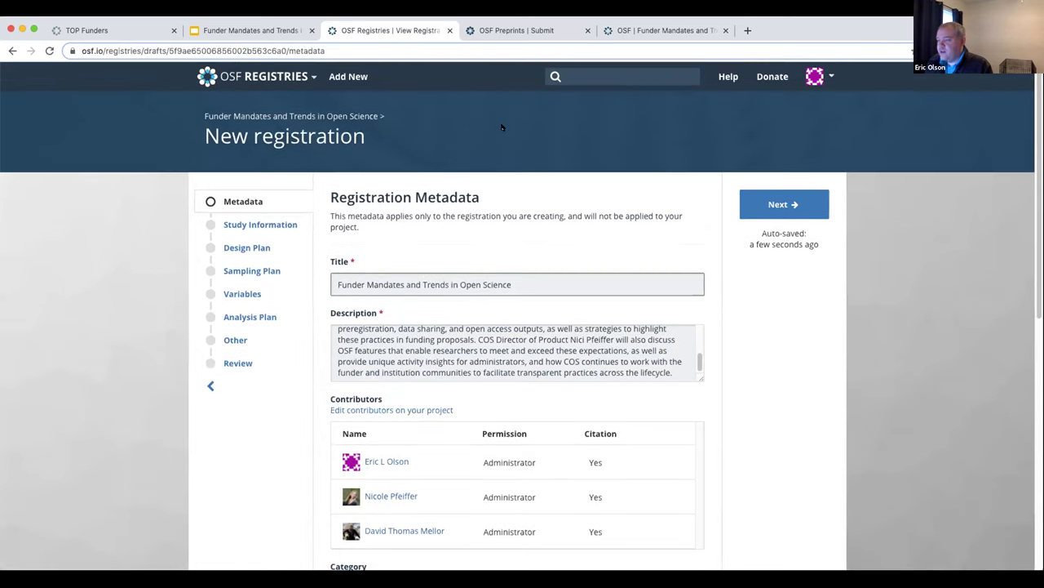
Return to the project page and save CC0 1.0 Universal as the project's license
left_click(260, 116)
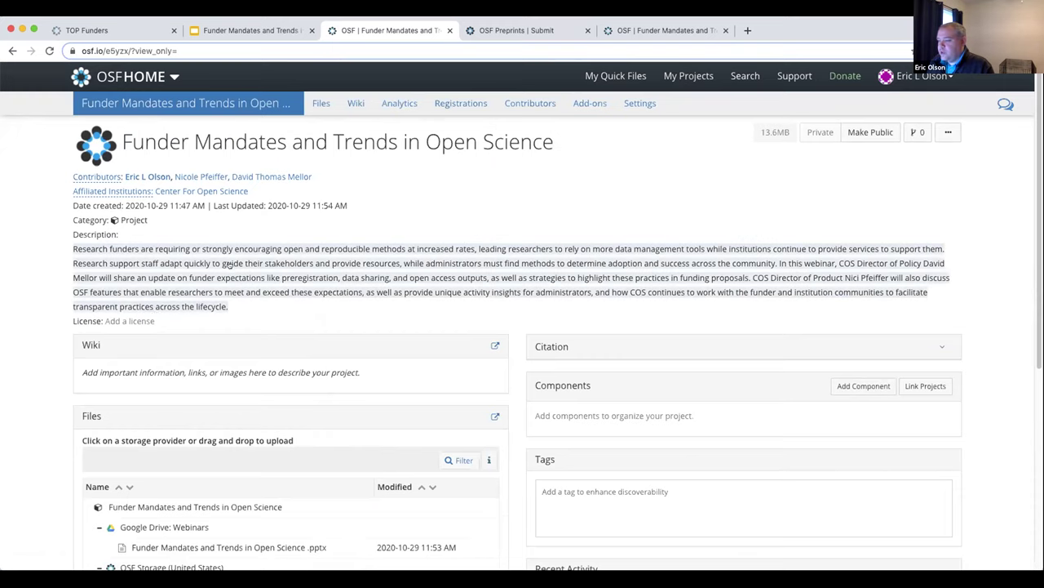
left_click(134, 321)
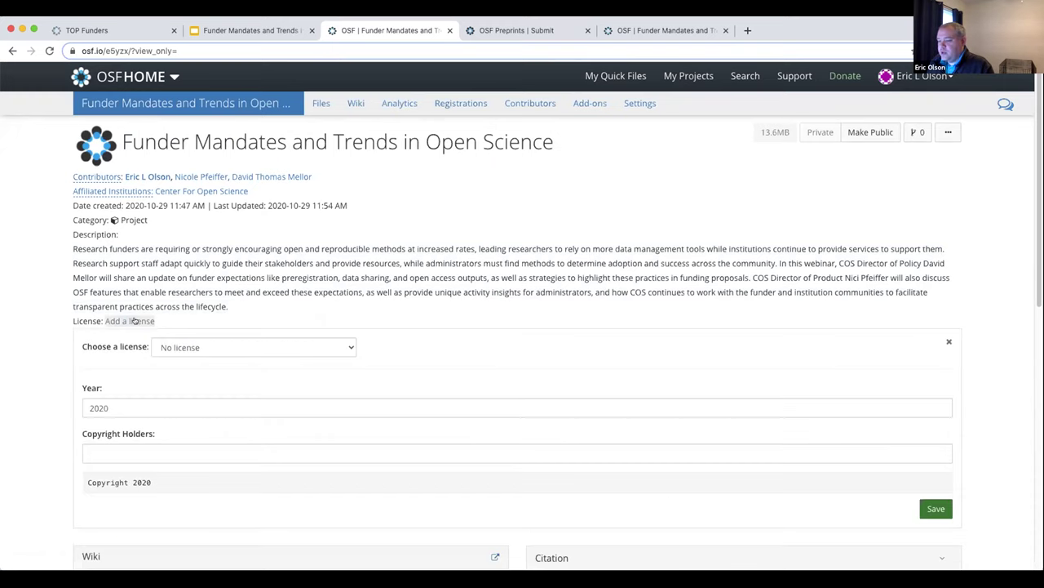
left_click(224, 345)
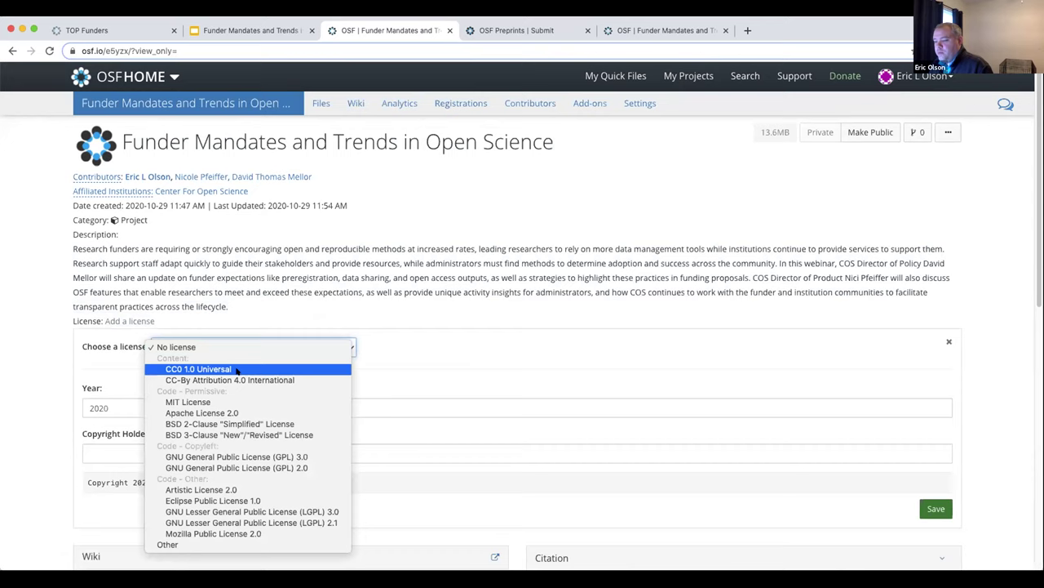
left_click(236, 370)
scroll(214, 436, "down", 3)
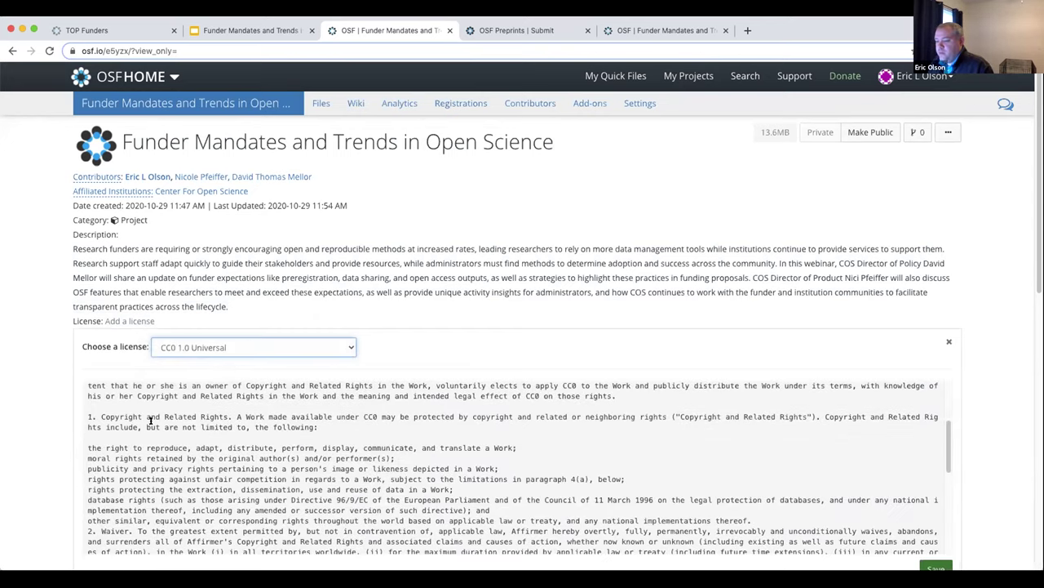
scroll(41, 383, "down", 3)
left_click(278, 175)
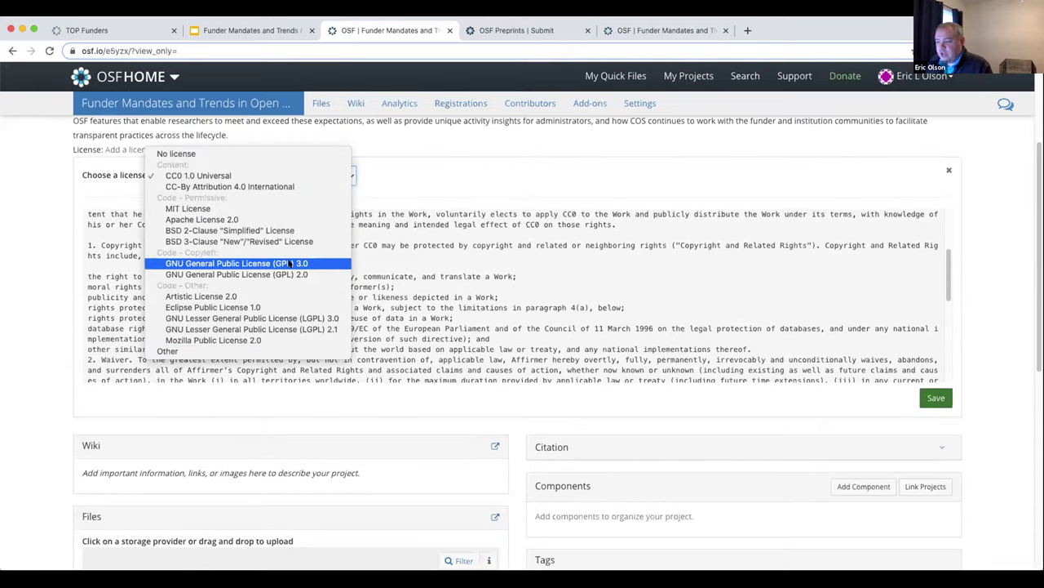
left_click(301, 178)
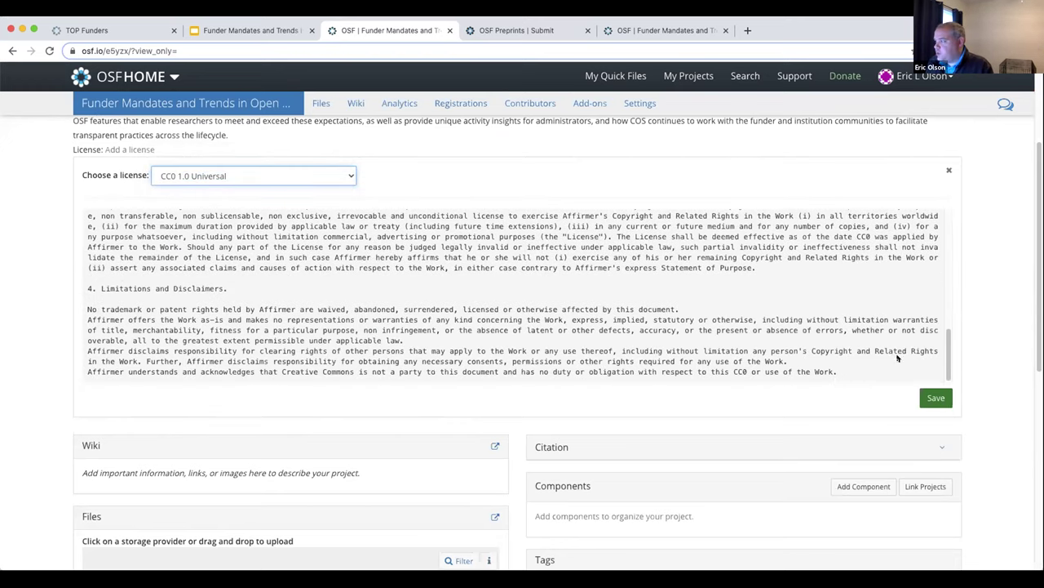
left_click(934, 398)
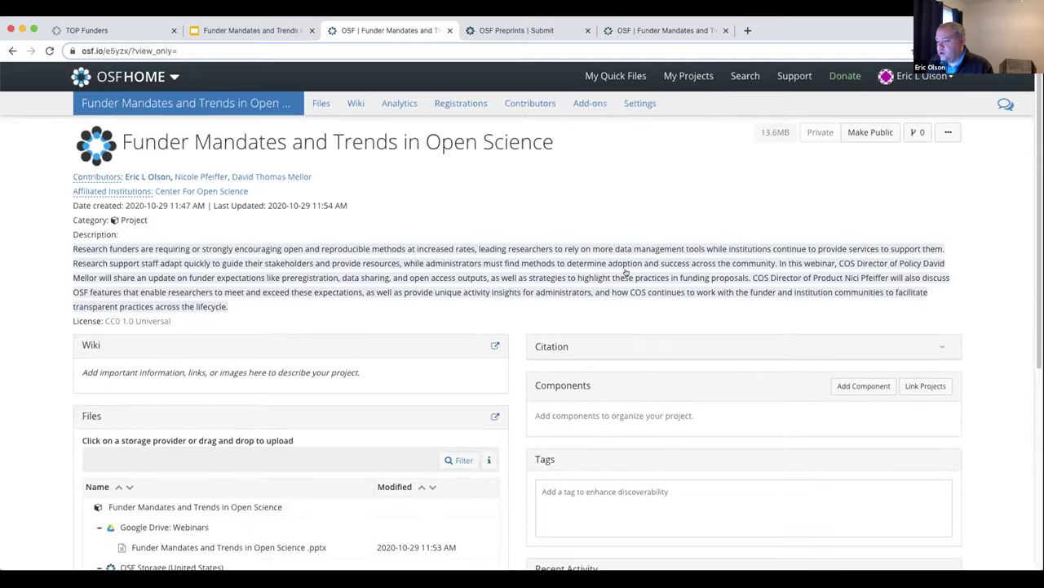
Review the 'Pressing Forward in Scholarly Communities.pdf' submission under CC-By Attribution 4.0 and request preprint creation
left_click(504, 30)
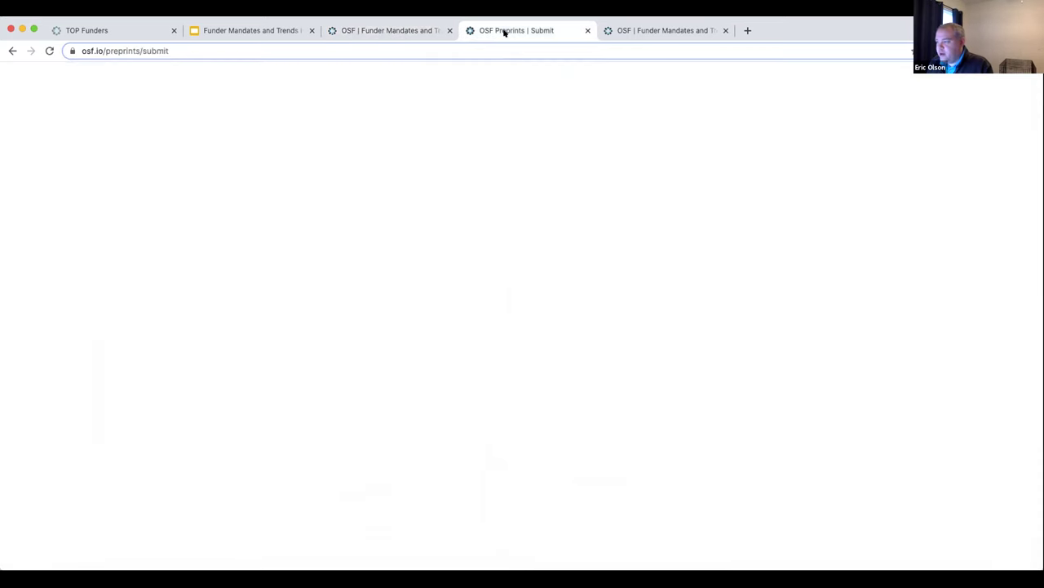
scroll(547, 193, "up", 10)
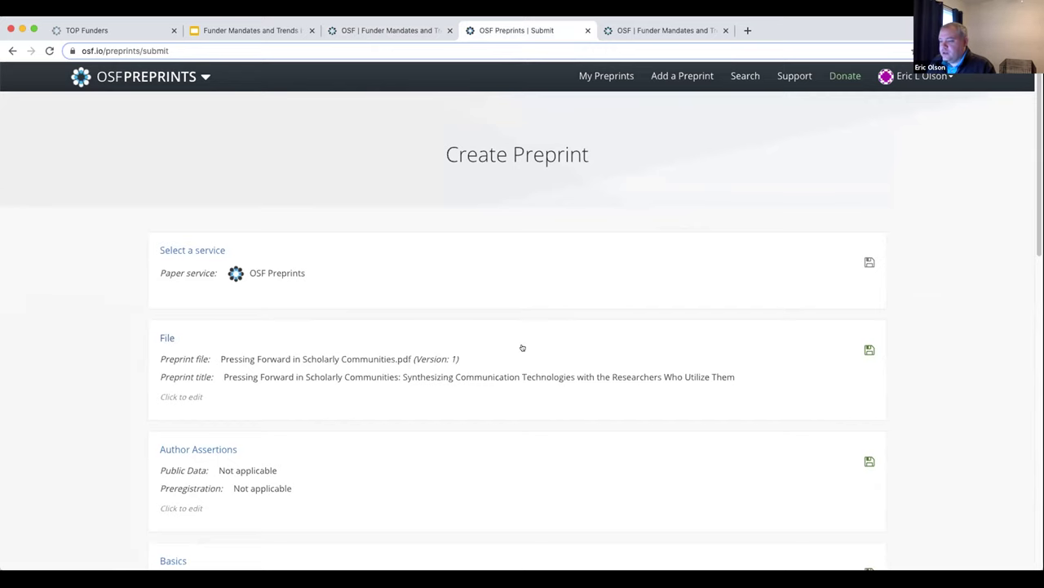
scroll(523, 346, "down", 2)
scroll(517, 346, "down", 2)
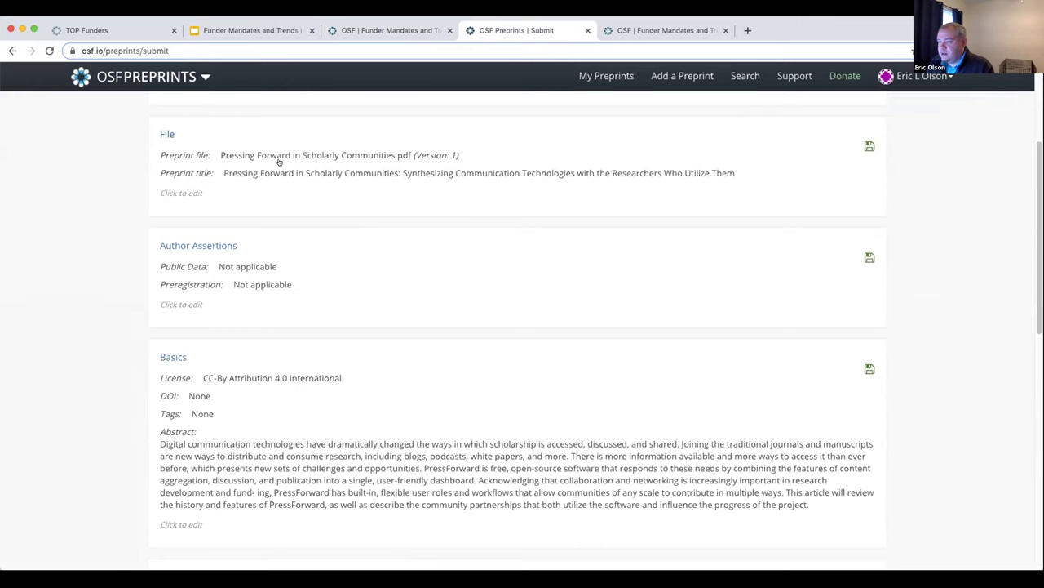
scroll(247, 299, "down", 1)
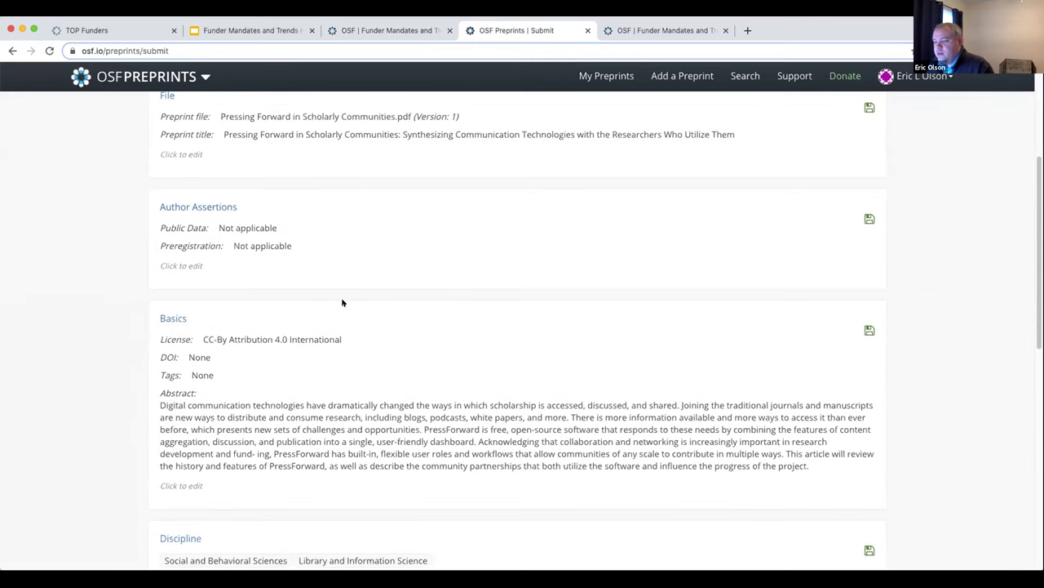
scroll(343, 303, "down", 2)
scroll(311, 330, "down", 5)
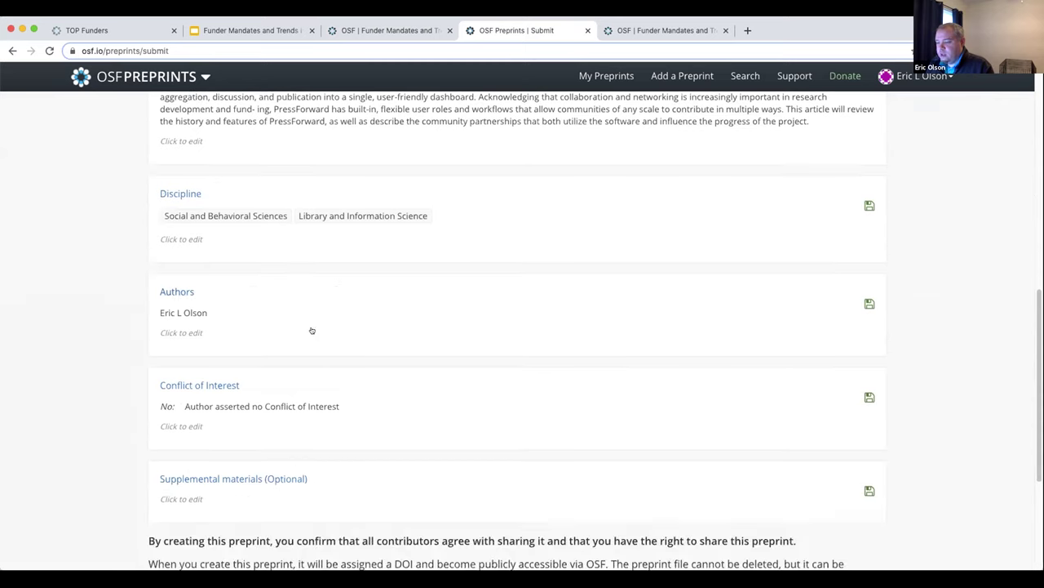
scroll(312, 331, "down", 1)
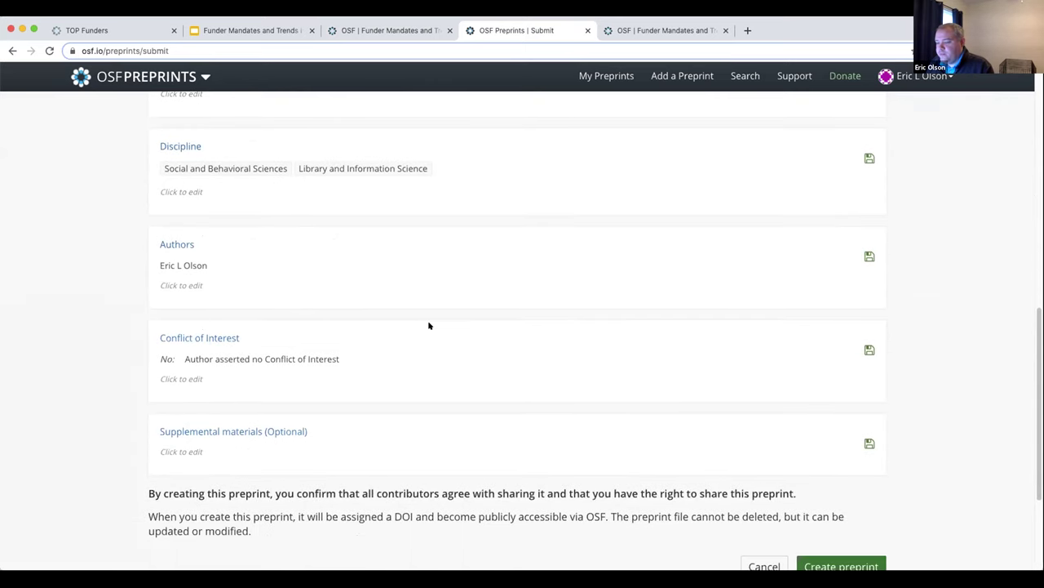
scroll(436, 324, "down", 2)
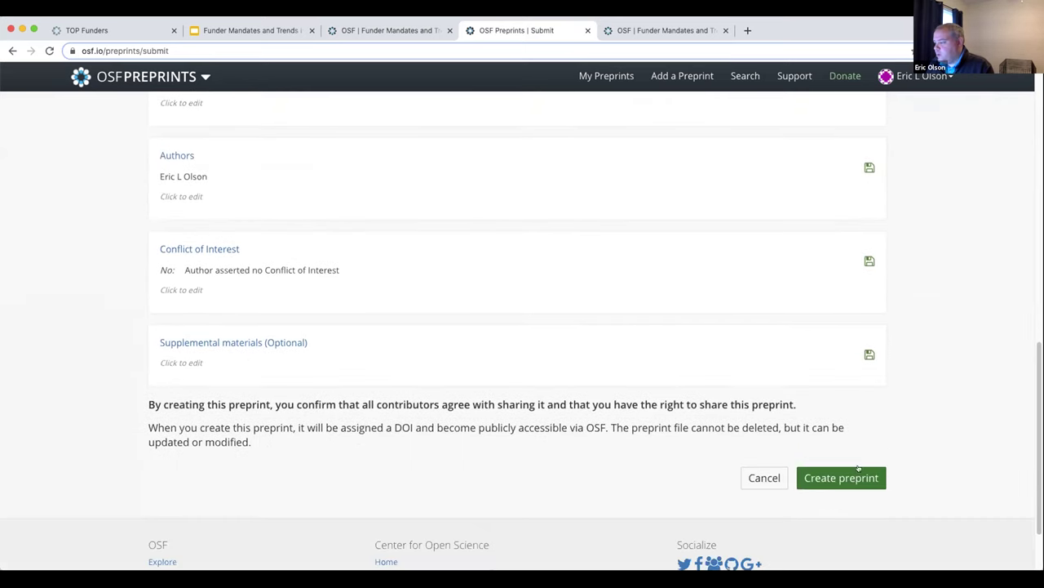
left_click(847, 478)
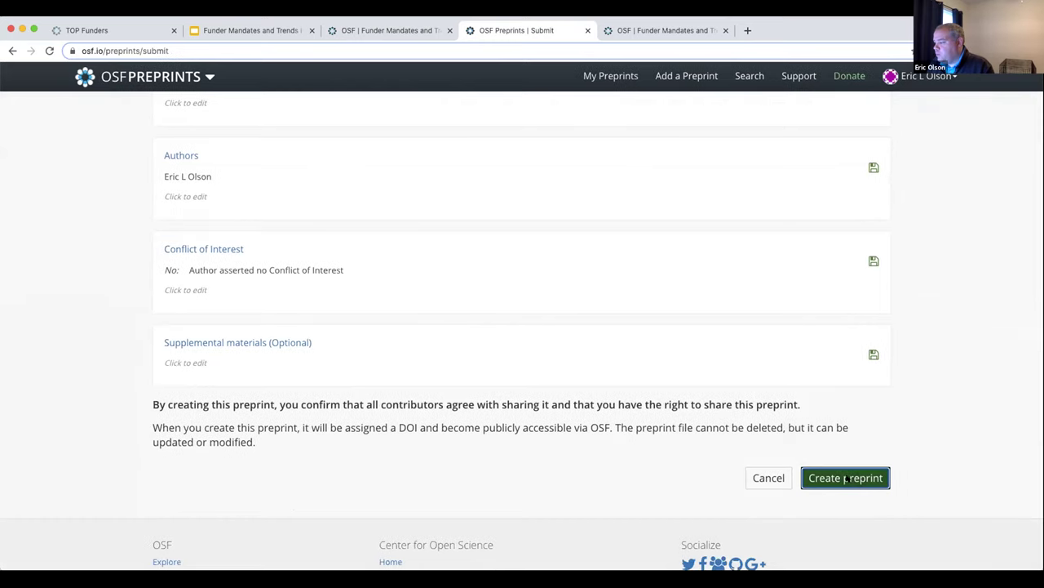
Publish the preprint, check its DOI 10.31219/osf.io/sd5z7, then show the HOW CAN WE STAY INVOLVED? slide
left_click(665, 175)
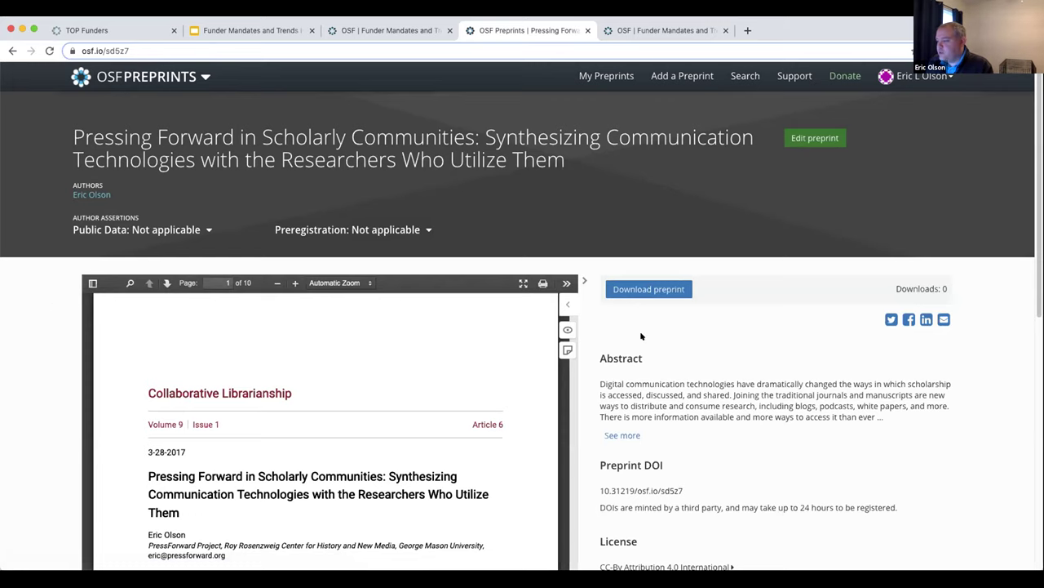
scroll(671, 348, "down", 3)
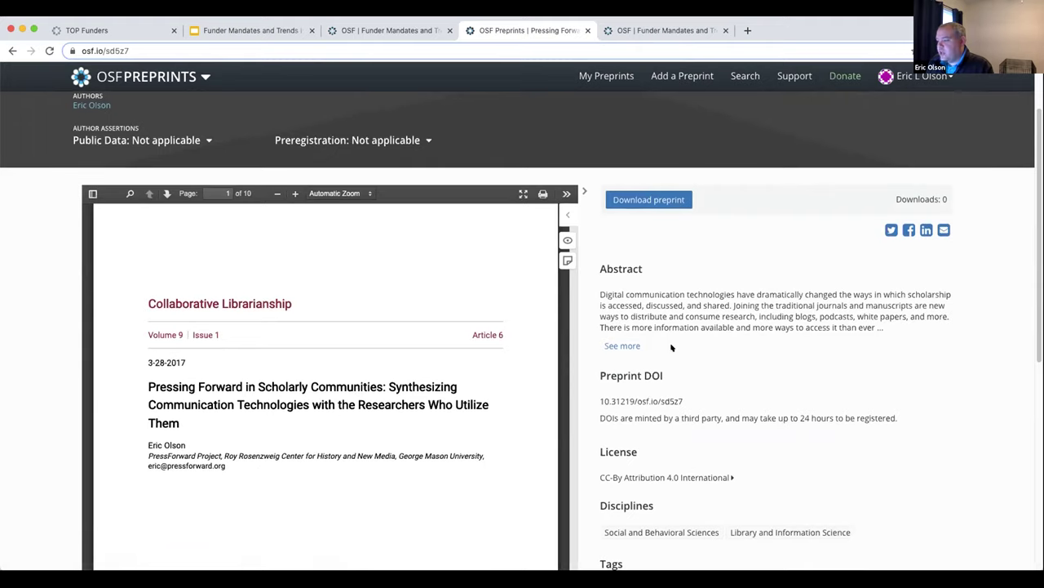
scroll(671, 348, "down", 3)
scroll(671, 347, "up", 5)
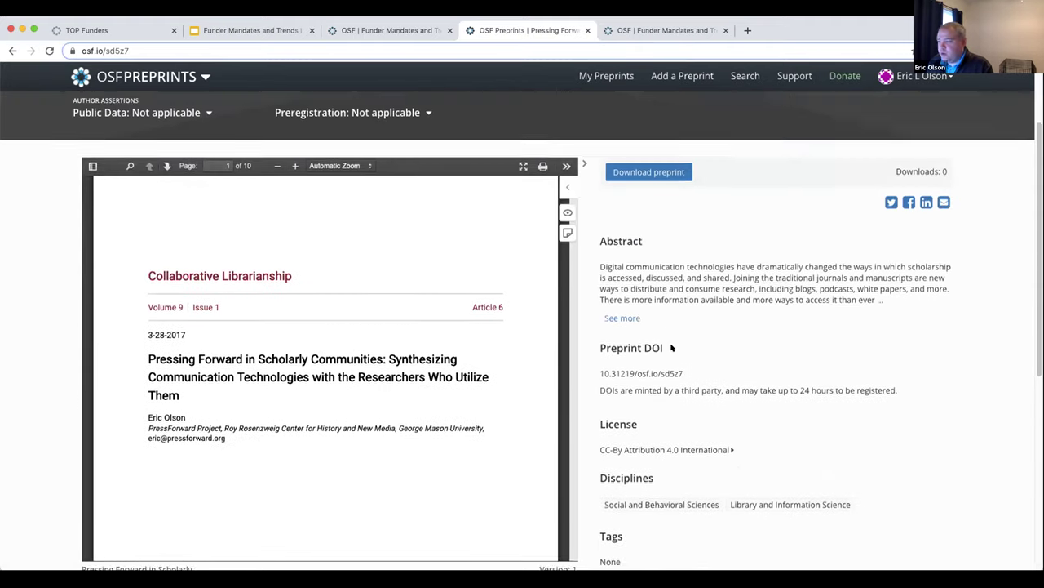
scroll(672, 347, "down", 2)
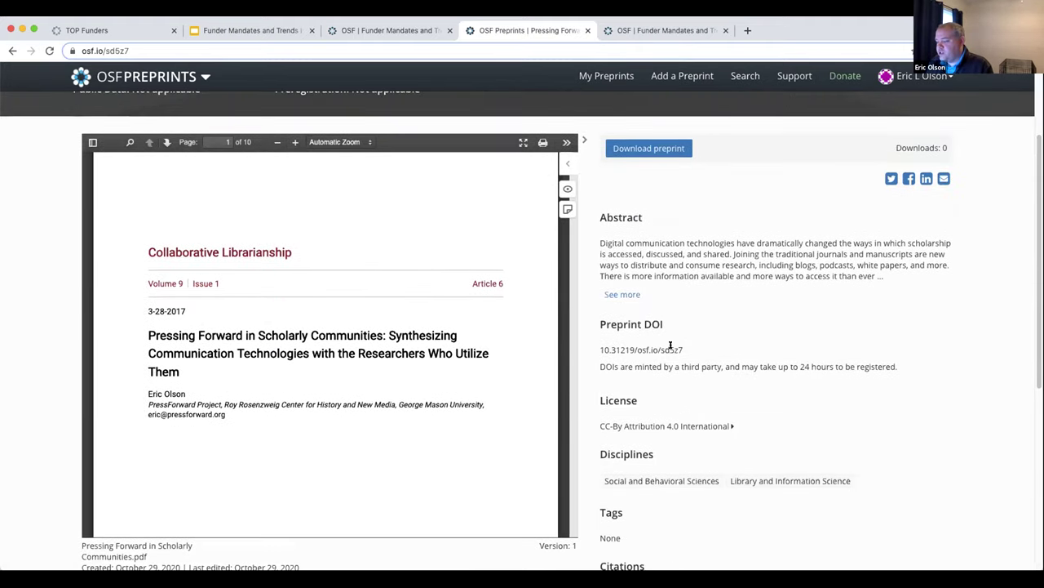
scroll(672, 348, "up", 3)
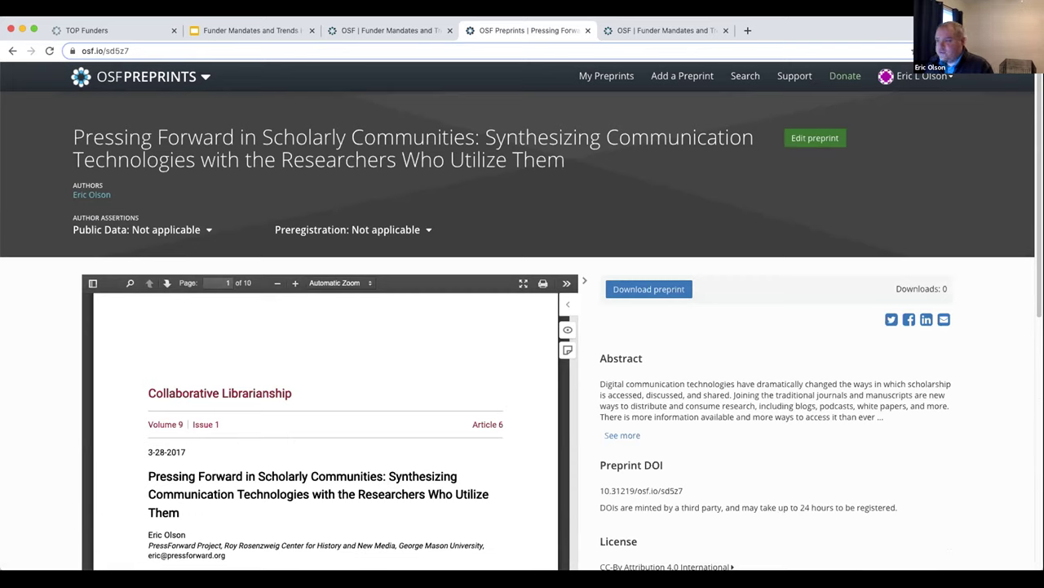
left_click(232, 30)
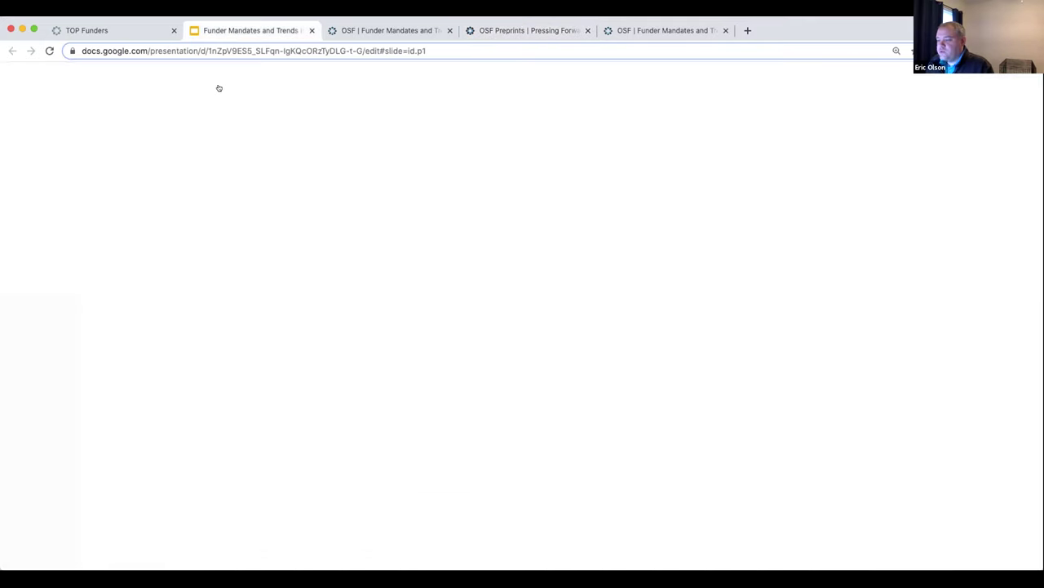
left_click(67, 357)
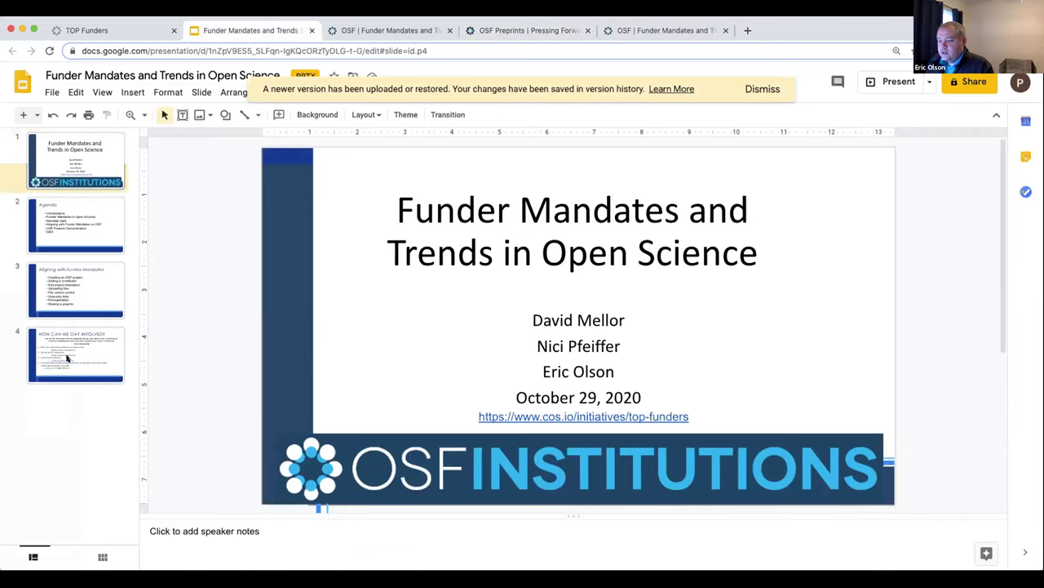